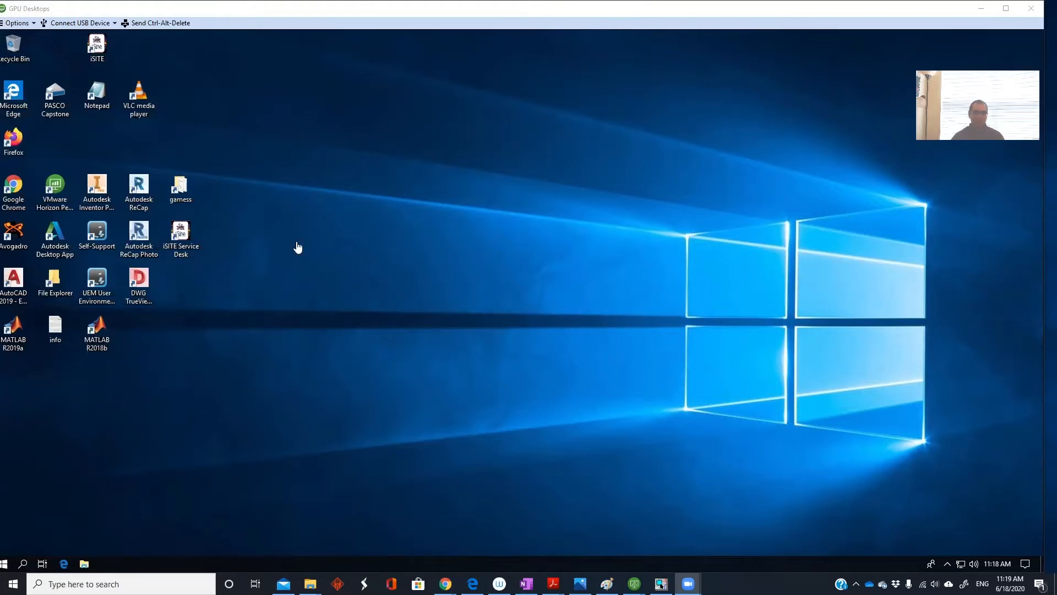
- Launch Capture CIS 17.4 from the Cadence PCB 17.4-2019 programs with the OrCAD PCB Designer Professional w/PSpice suite
{"action": "left_click", "coordinate": [5, 564]}
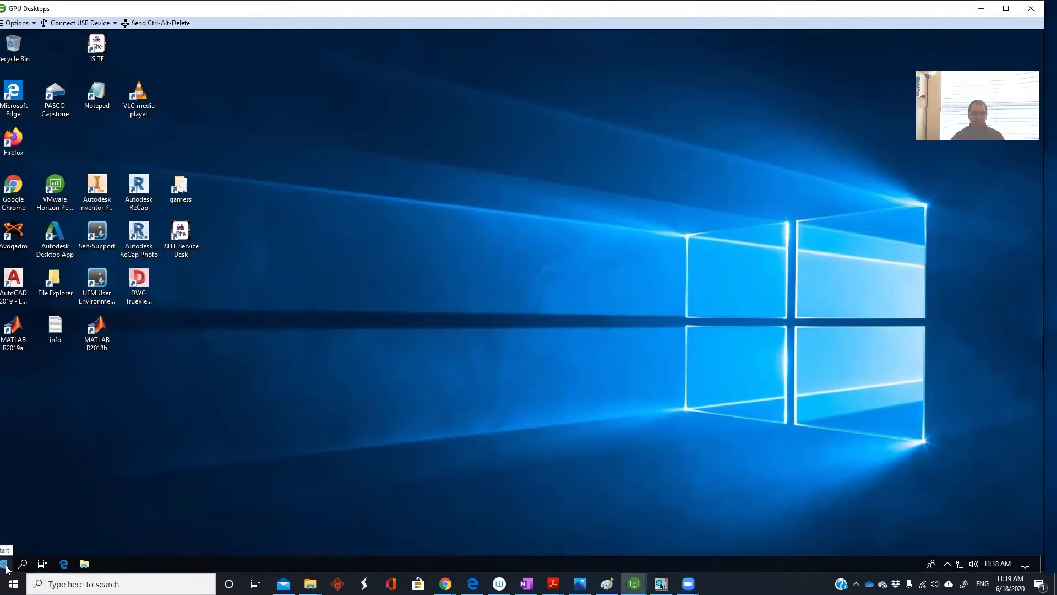
{"action": "left_click", "coordinate": [6, 564]}
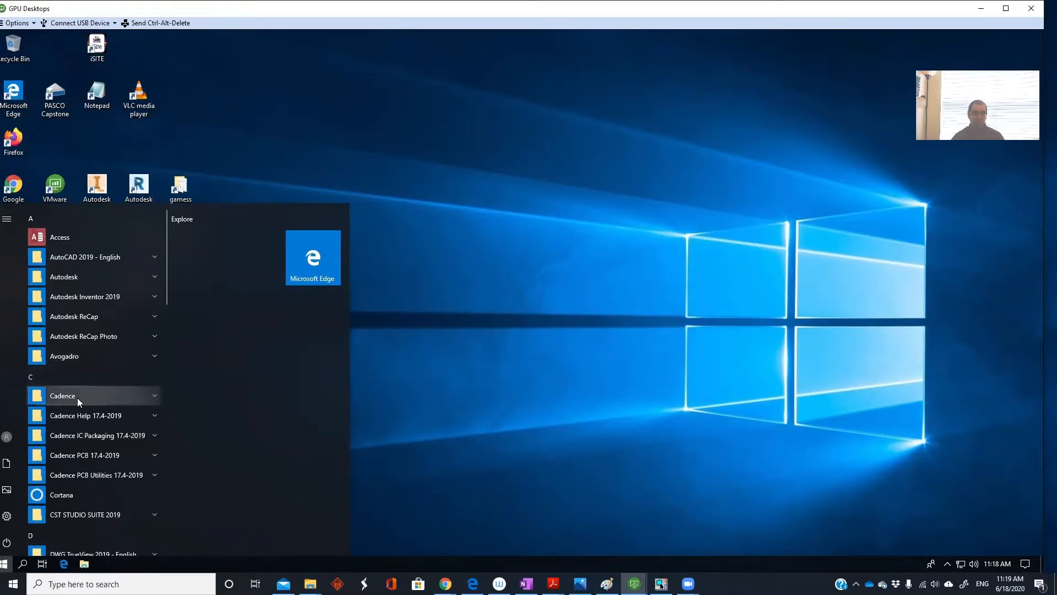
{"action": "left_click", "coordinate": [126, 397]}
{"action": "scroll", "coordinate": [124, 428], "scroll_direction": "down", "scroll_amount": 2}
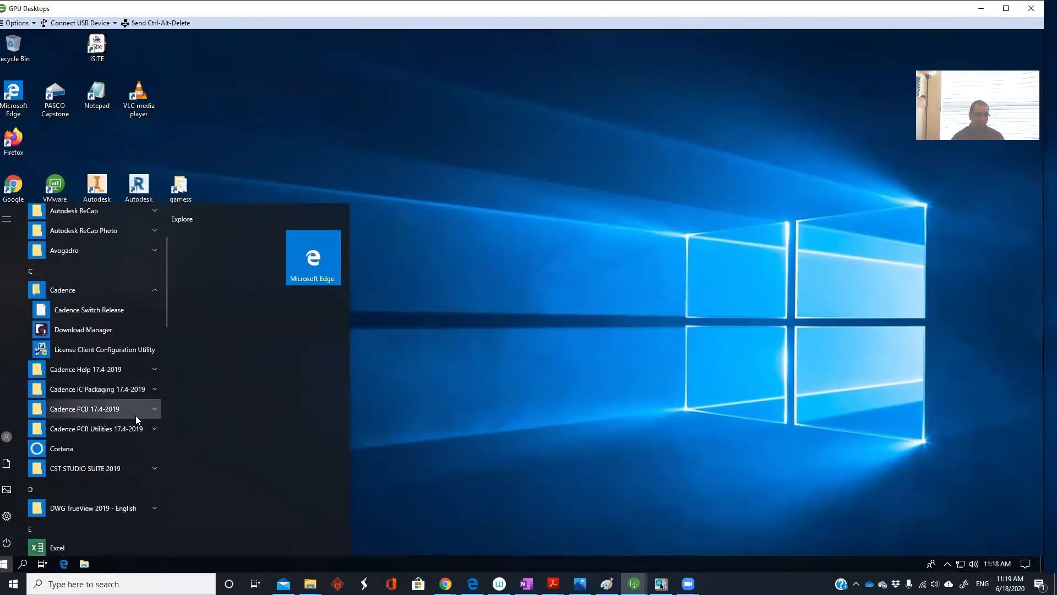
{"action": "left_click", "coordinate": [134, 411]}
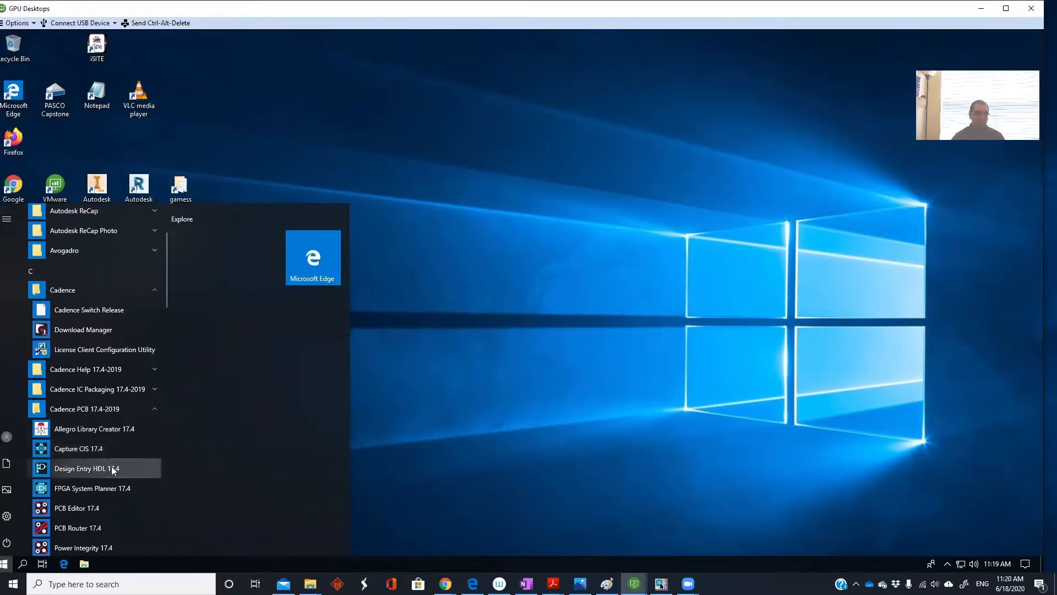
{"action": "left_click", "coordinate": [84, 449]}
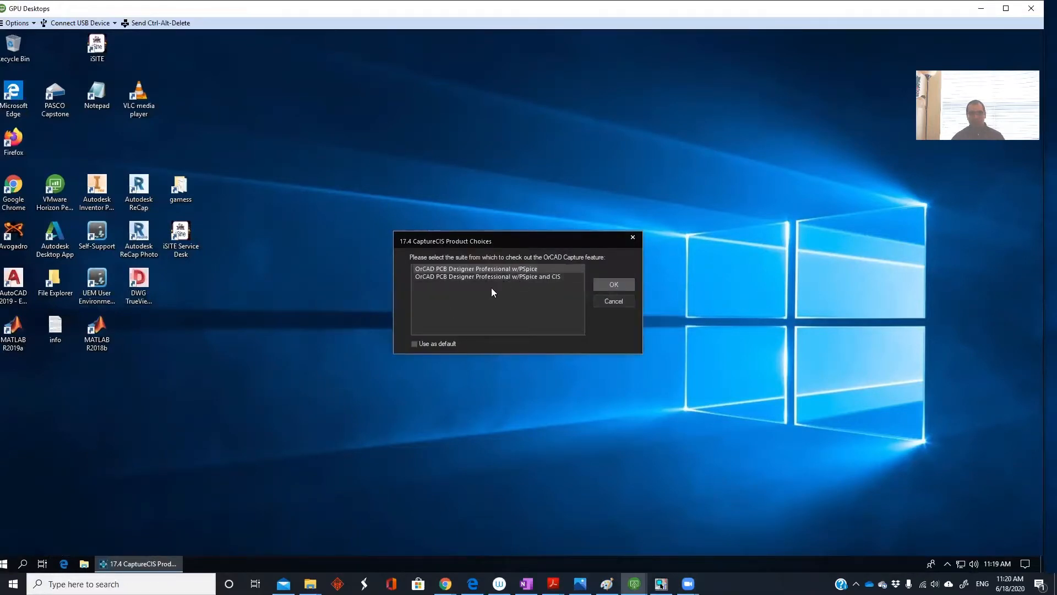
{"action": "left_click", "coordinate": [483, 269]}
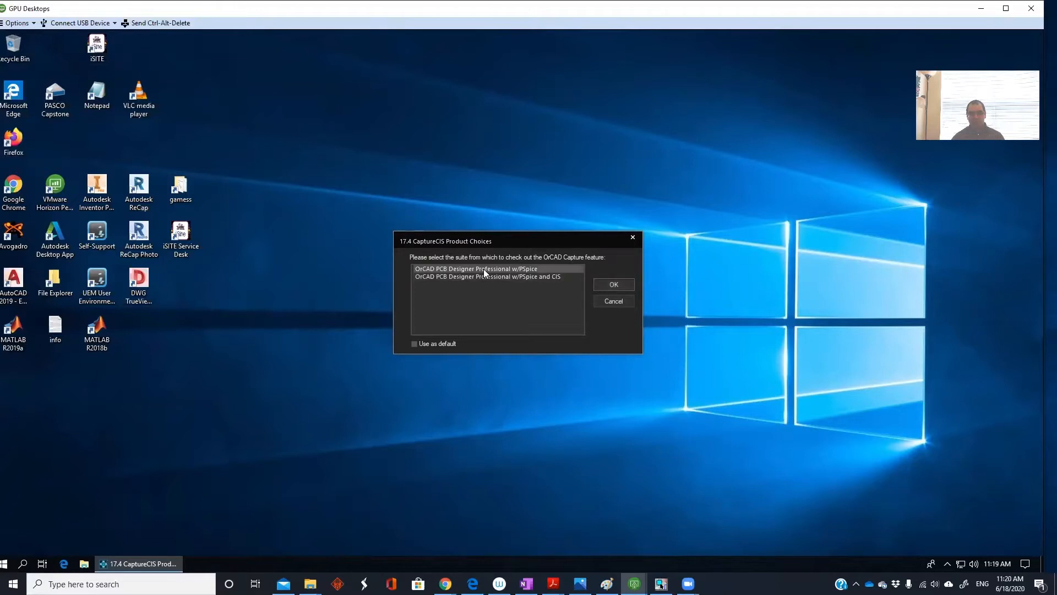
{"action": "left_click", "coordinate": [611, 285]}
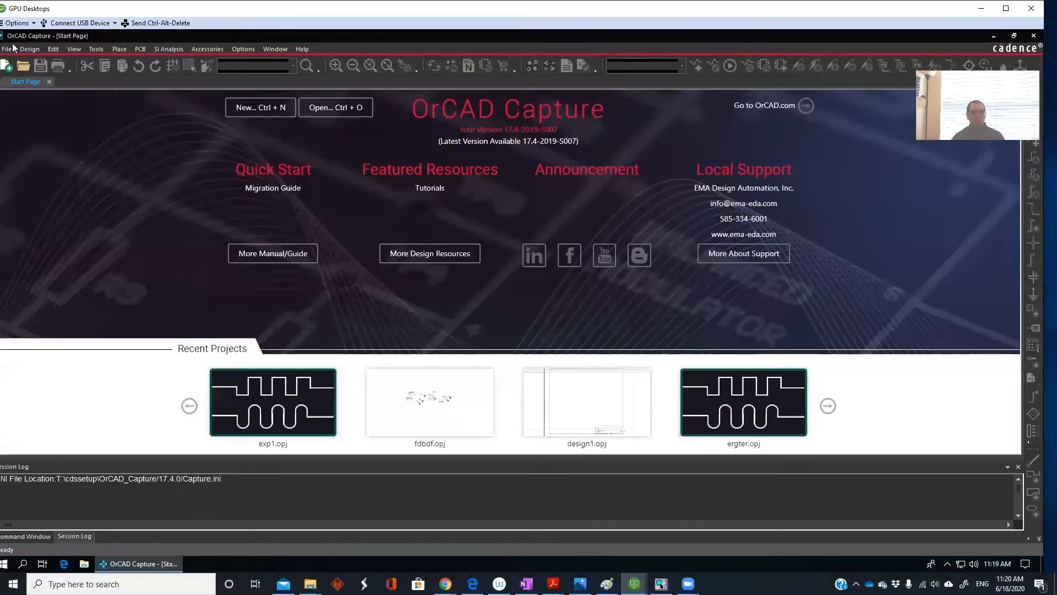
- Start a new PSpice-enabled project, try the name Exp1, and decline replacing the existing file
{"action": "left_click", "coordinate": [6, 49]}
{"action": "mouse_move", "coordinate": [33, 64]}
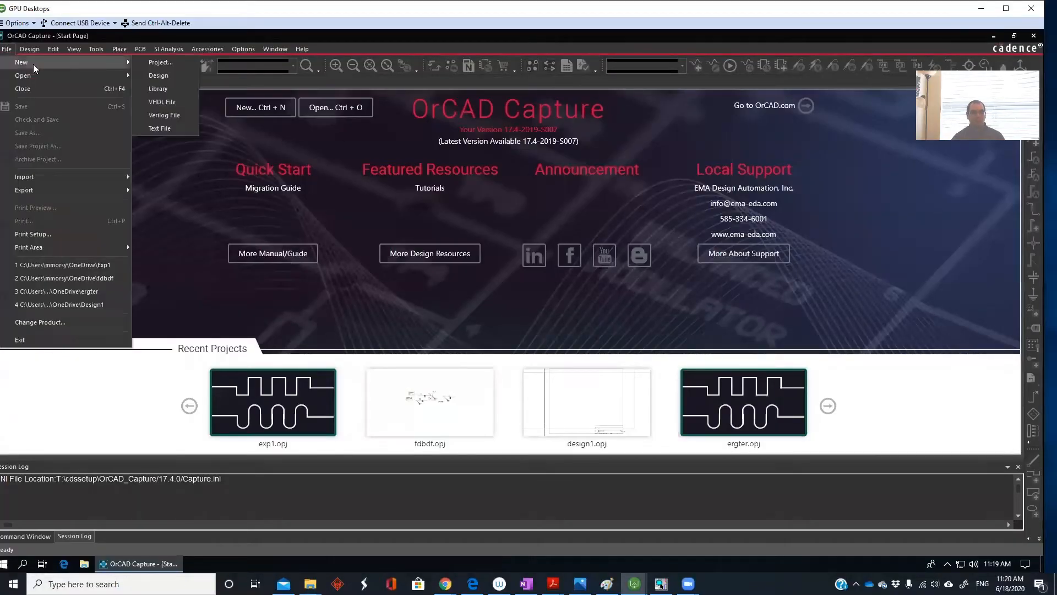
{"action": "left_click", "coordinate": [151, 62]}
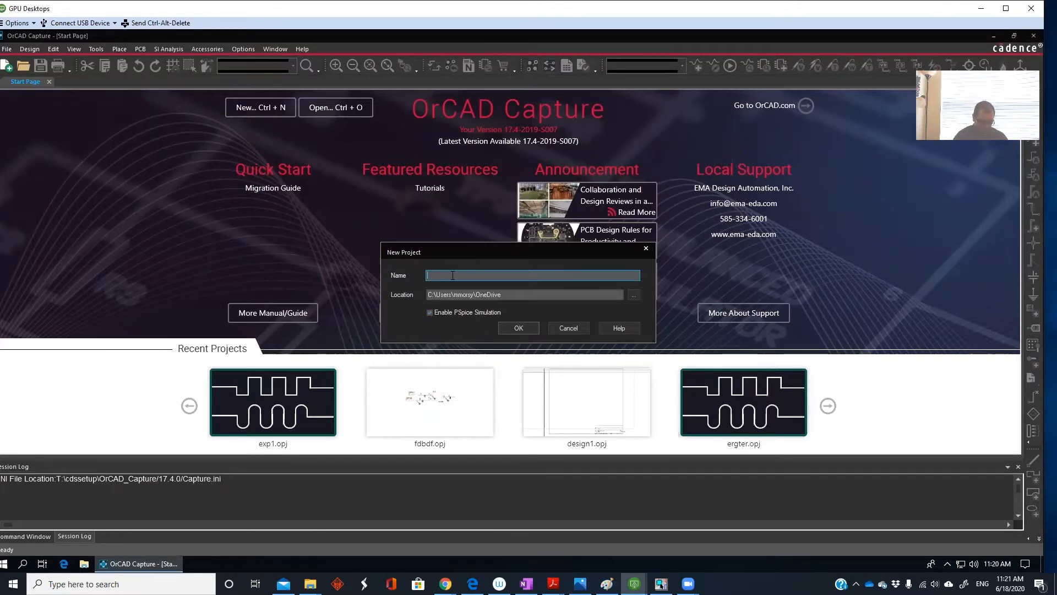
{"action": "type", "text": "Exp1"}
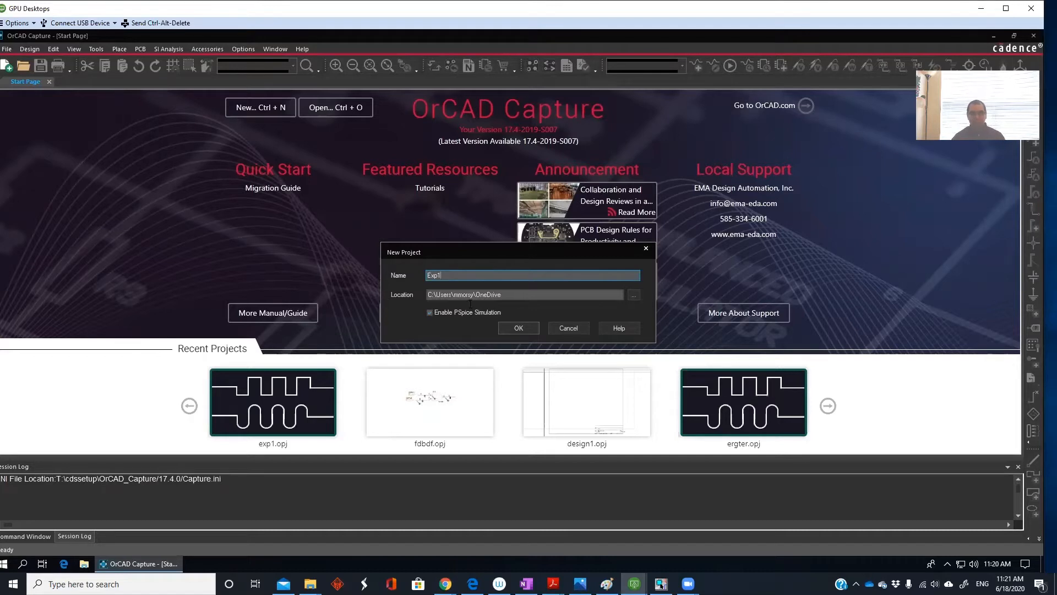
{"action": "left_click", "coordinate": [524, 330]}
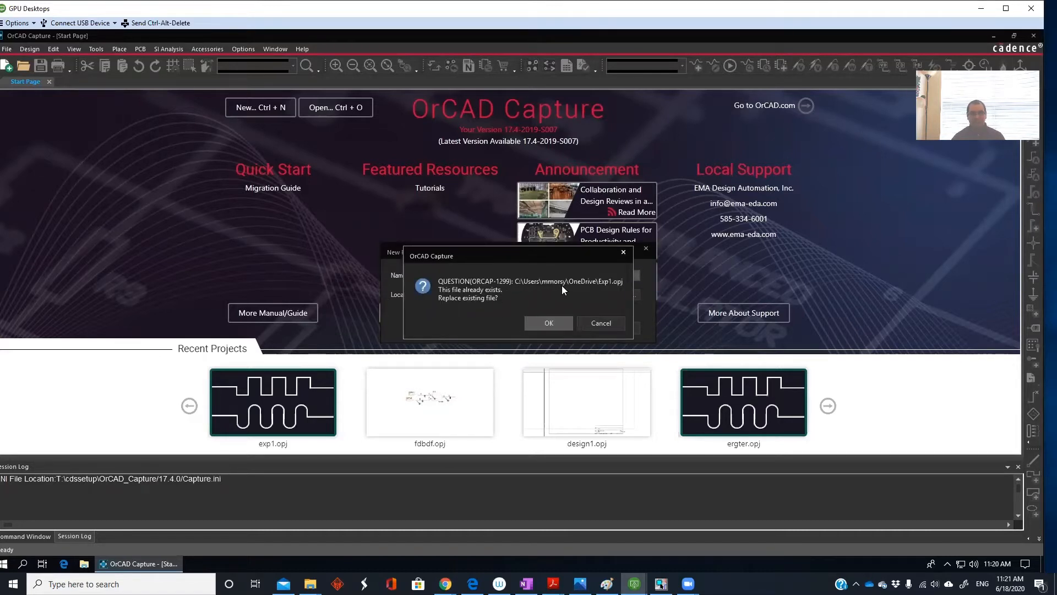
{"action": "left_click", "coordinate": [605, 324]}
- Rename the new project Tut1 and create it as a blank PSpice project
{"action": "left_click", "coordinate": [463, 275]}
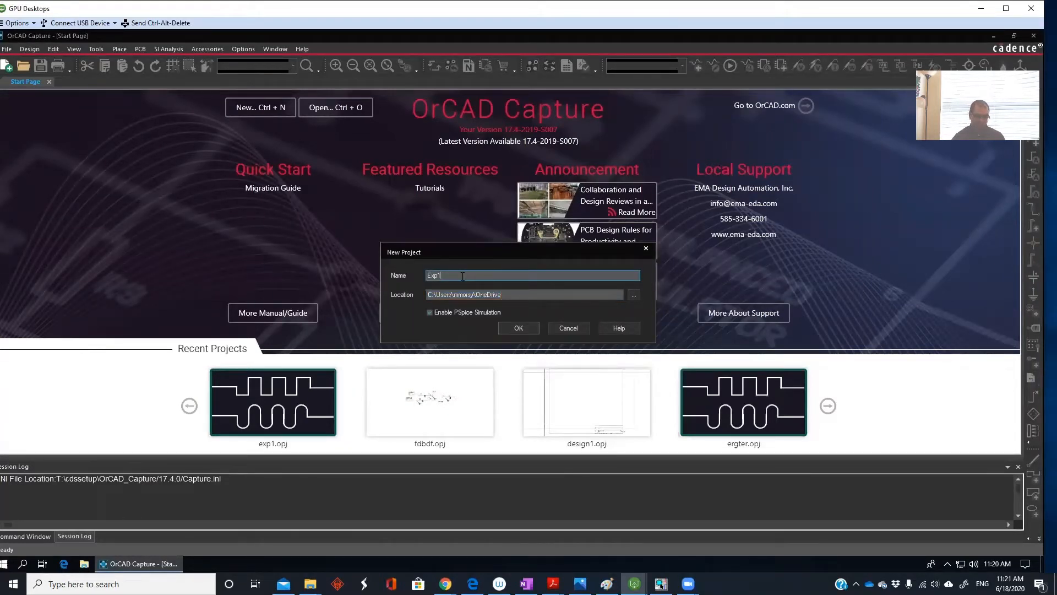
{"action": "key", "text": "BackSpace"}
{"action": "key", "text": "BackSpace"}
{"action": "key", "text": "BackSpace"}
{"action": "key", "text": "BackSpace"}
{"action": "type", "text": "Tut1"}
{"action": "left_click", "coordinate": [519, 328]}
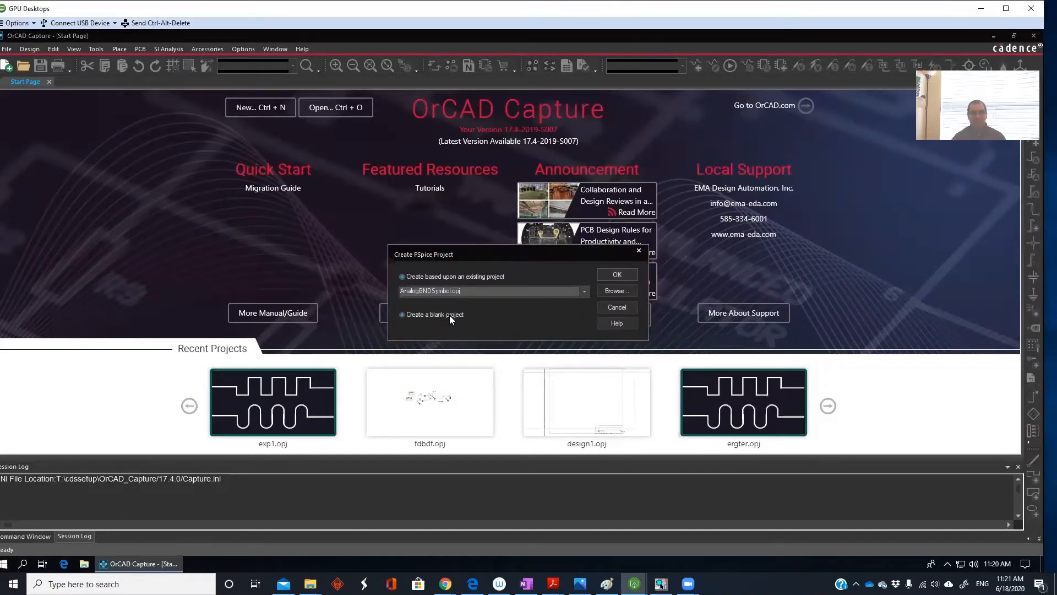
{"action": "left_click", "coordinate": [449, 315]}
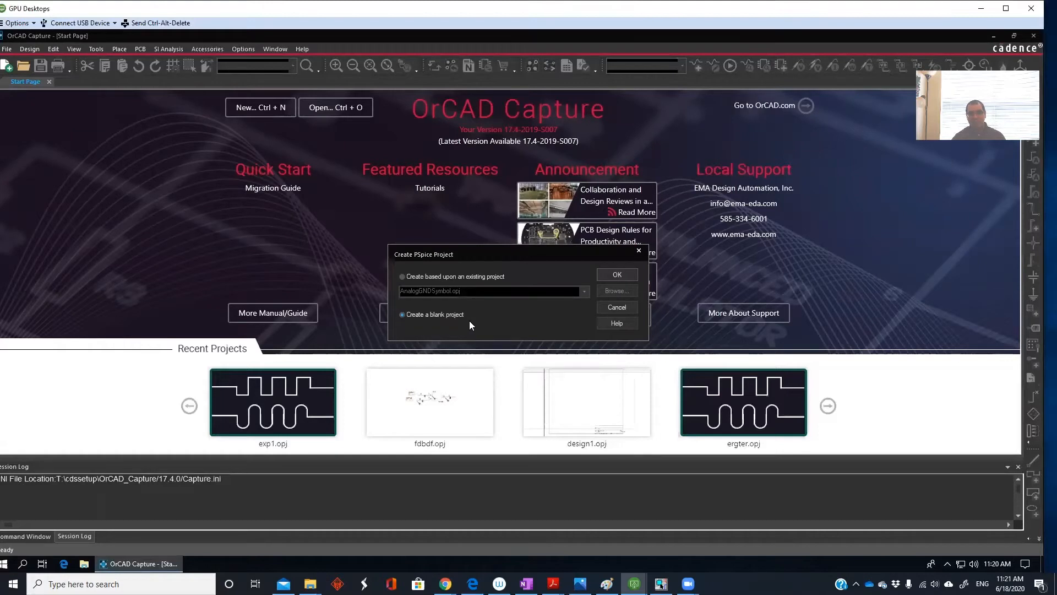
{"action": "left_click", "coordinate": [616, 274]}
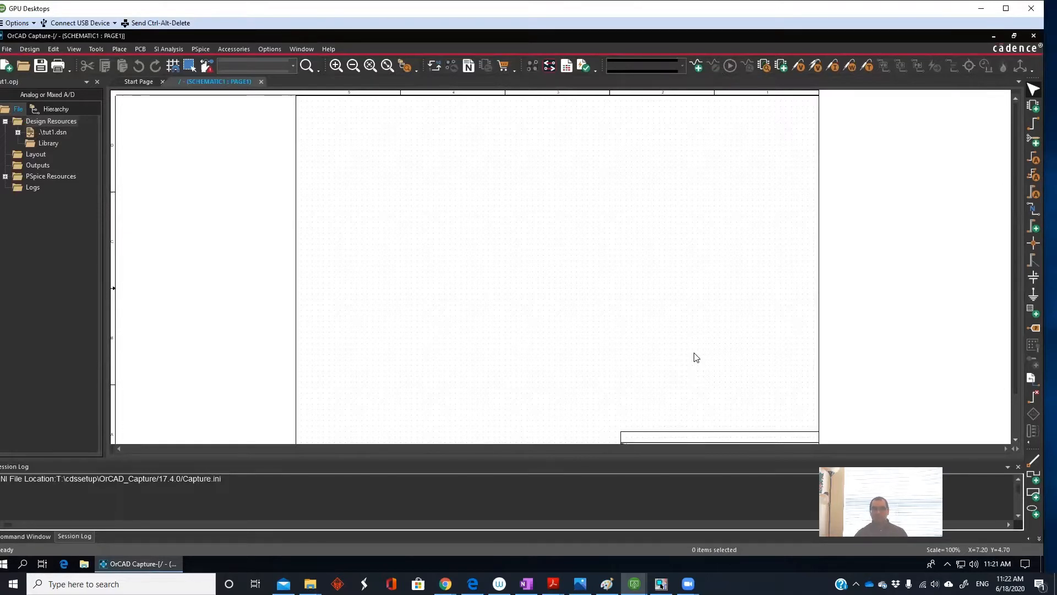
- Start the Place Part command on the blank schematic page
{"action": "left_click", "coordinate": [333, 67]}
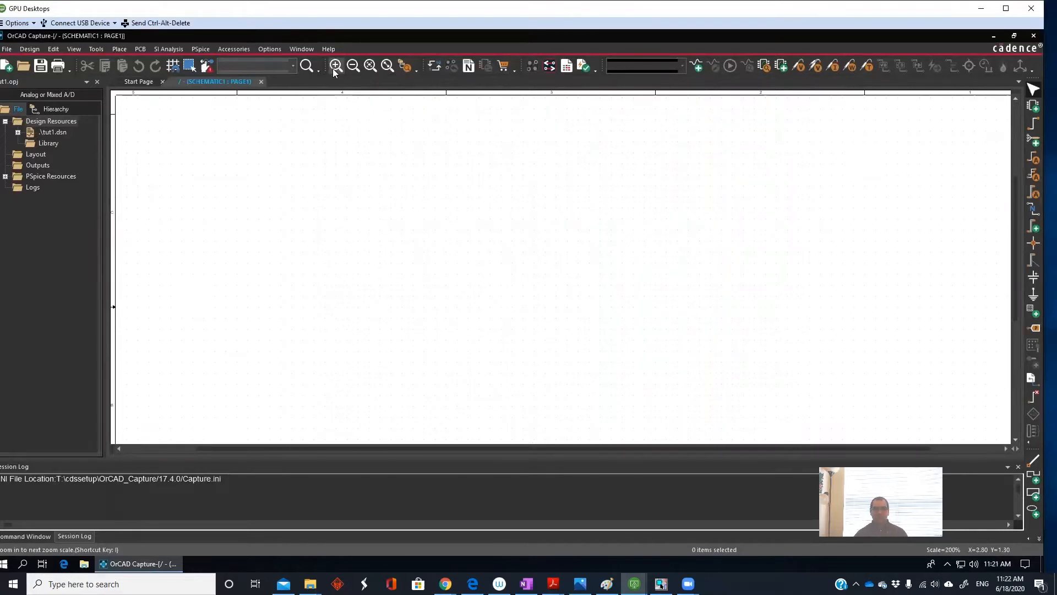
{"action": "left_click", "coordinate": [353, 66]}
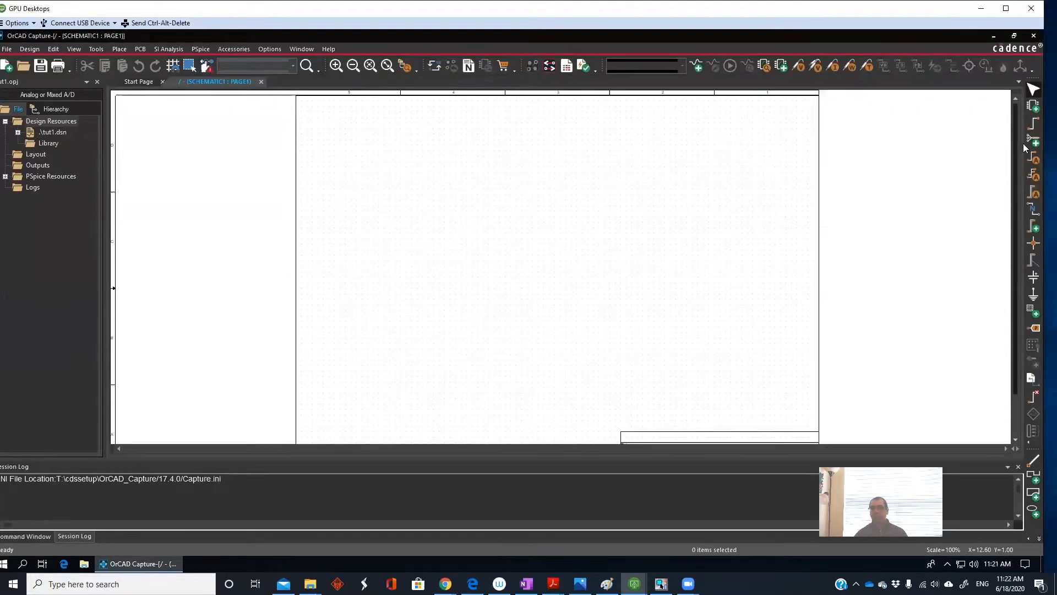
{"action": "left_click", "coordinate": [1033, 107]}
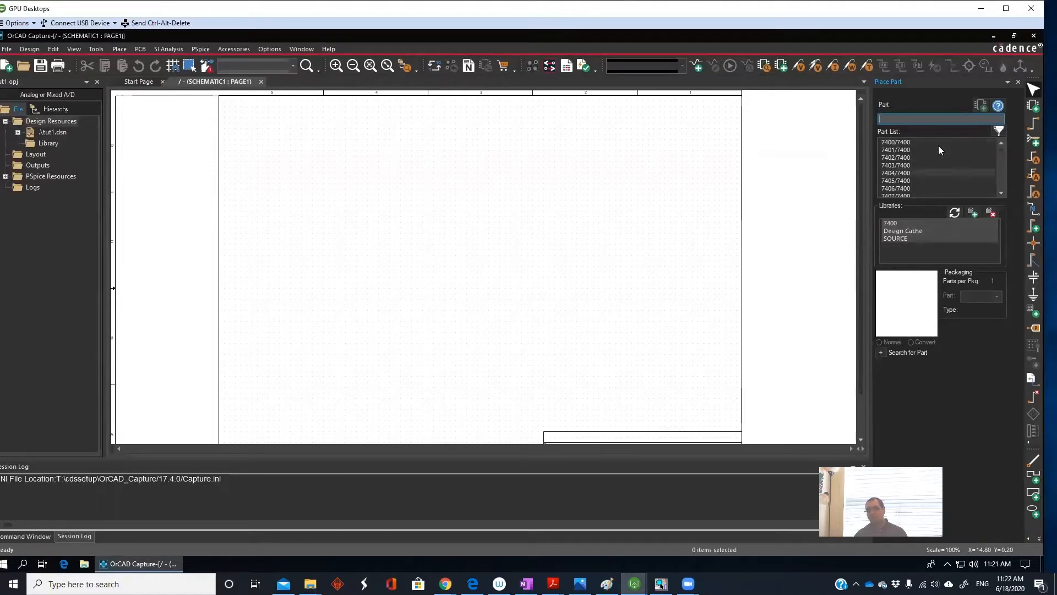
- Browse the Capture libraries in the pspice folder without adding one
{"action": "left_click", "coordinate": [971, 212]}
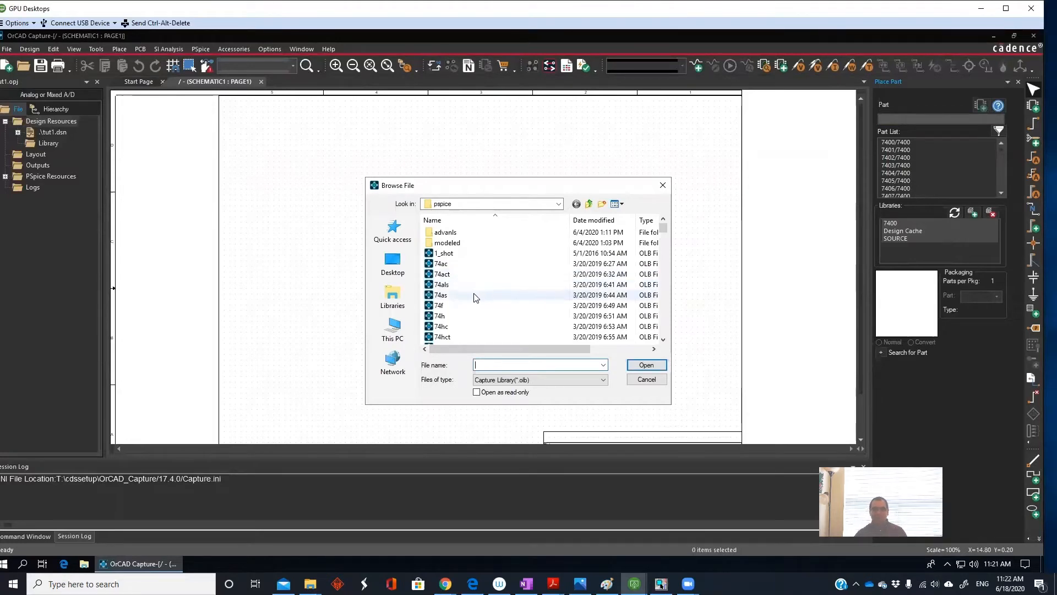
{"action": "scroll", "coordinate": [510, 293], "scroll_direction": "down", "scroll_amount": 1}
{"action": "scroll", "coordinate": [511, 293], "scroll_direction": "down", "scroll_amount": 2}
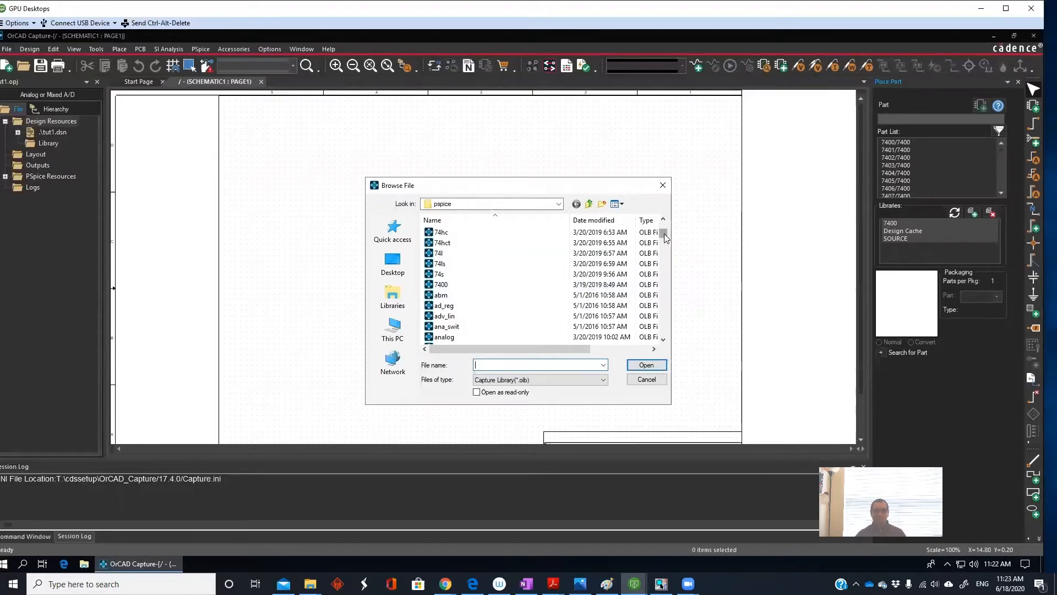
{"action": "left_click_drag", "start_coordinate": [664, 233], "coordinate": [661, 329]}
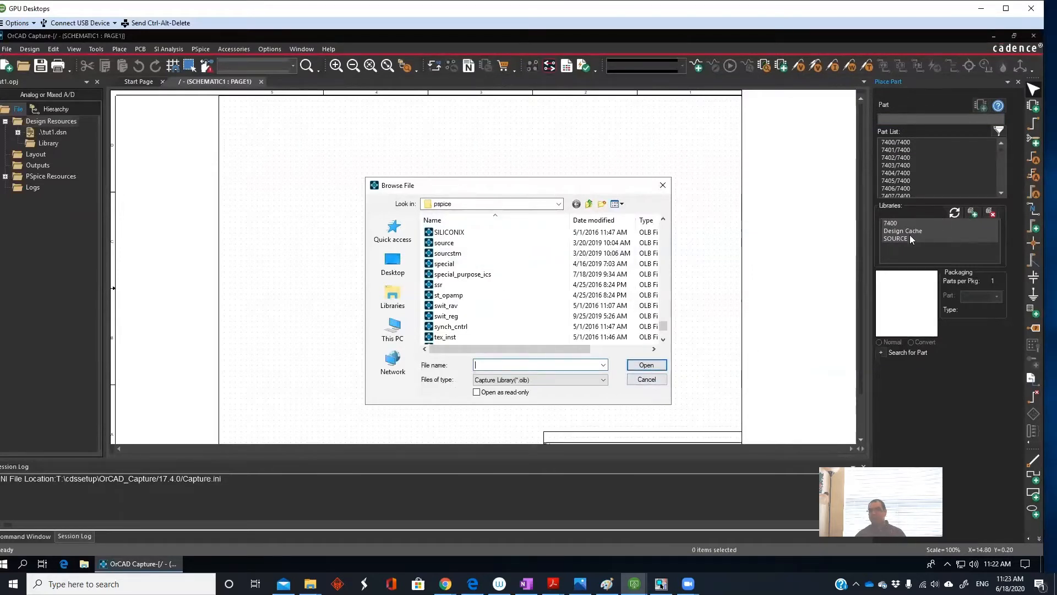
{"action": "left_click", "coordinate": [646, 380]}
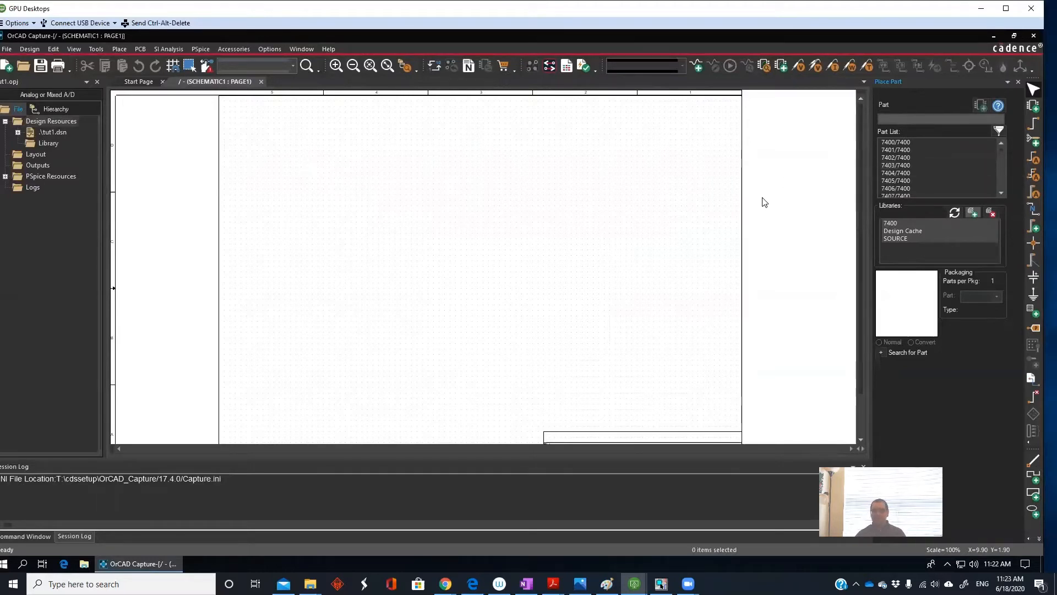
- Preview the symbols of various parts in the 7400 library, from 7403 through 7422
{"action": "left_click", "coordinate": [894, 165]}
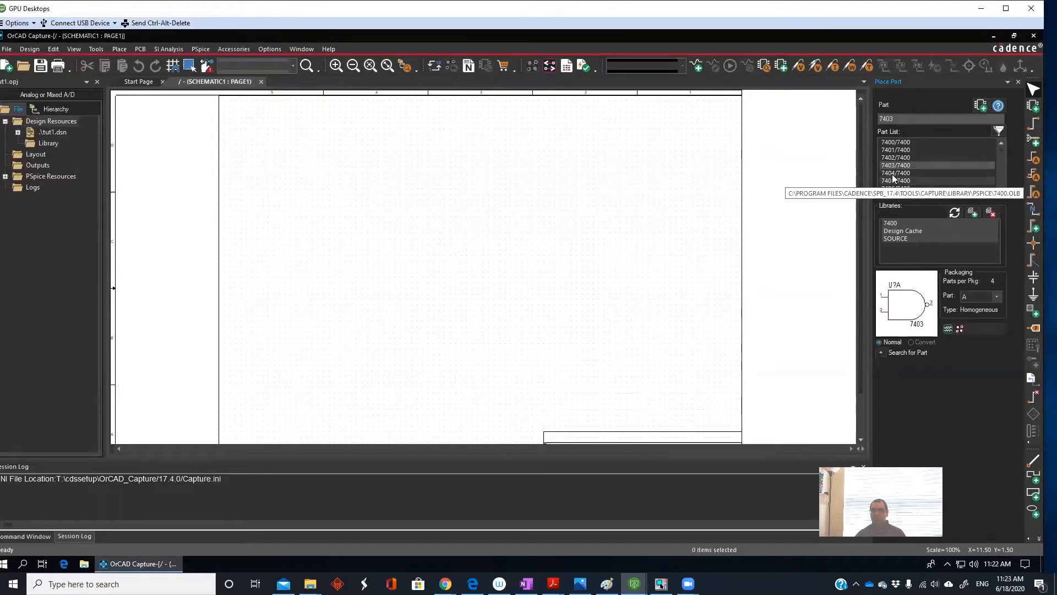
{"action": "left_click", "coordinate": [894, 172]}
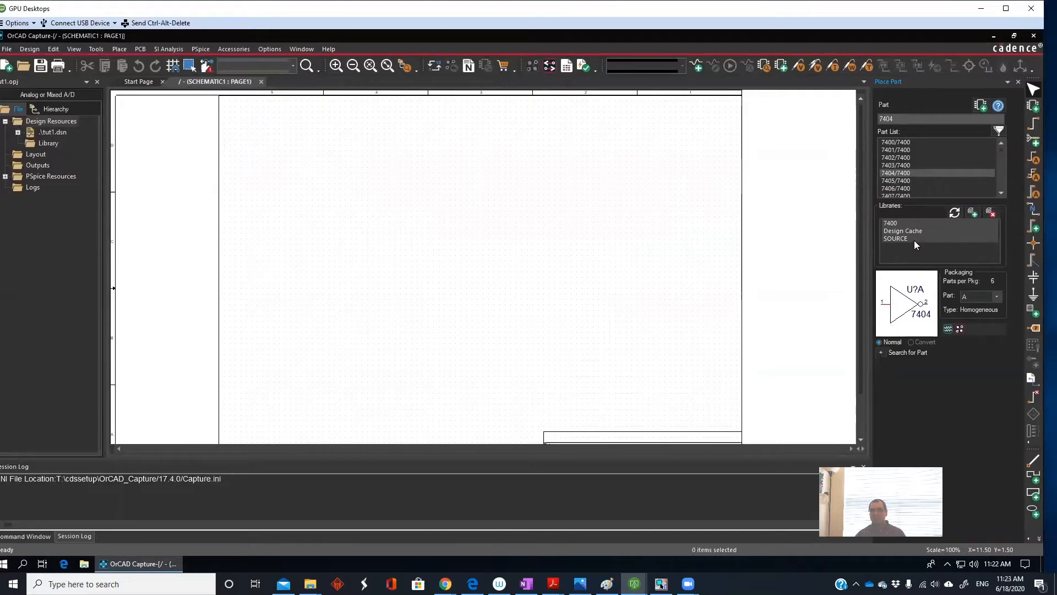
{"action": "left_click", "coordinate": [894, 181]}
{"action": "left_click", "coordinate": [894, 189]}
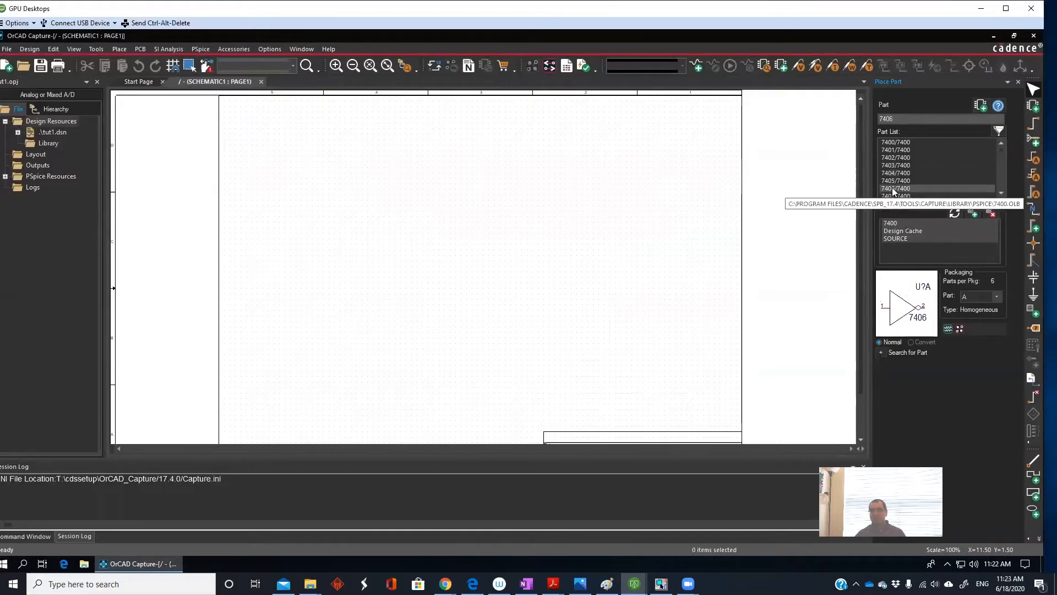
{"action": "scroll", "coordinate": [896, 188], "scroll_direction": "down", "scroll_amount": 2}
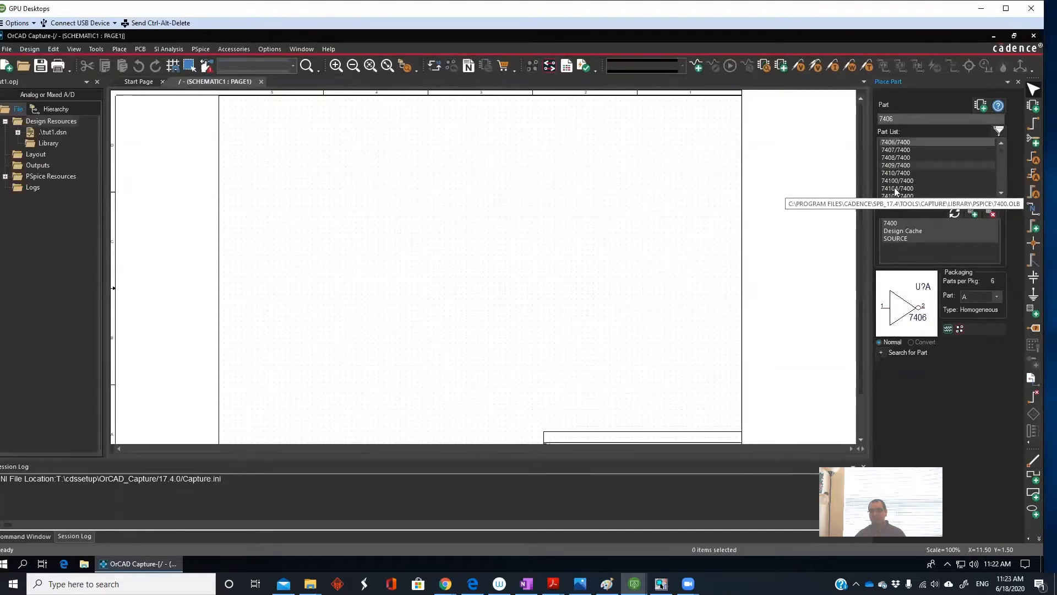
{"action": "left_click", "coordinate": [903, 158]}
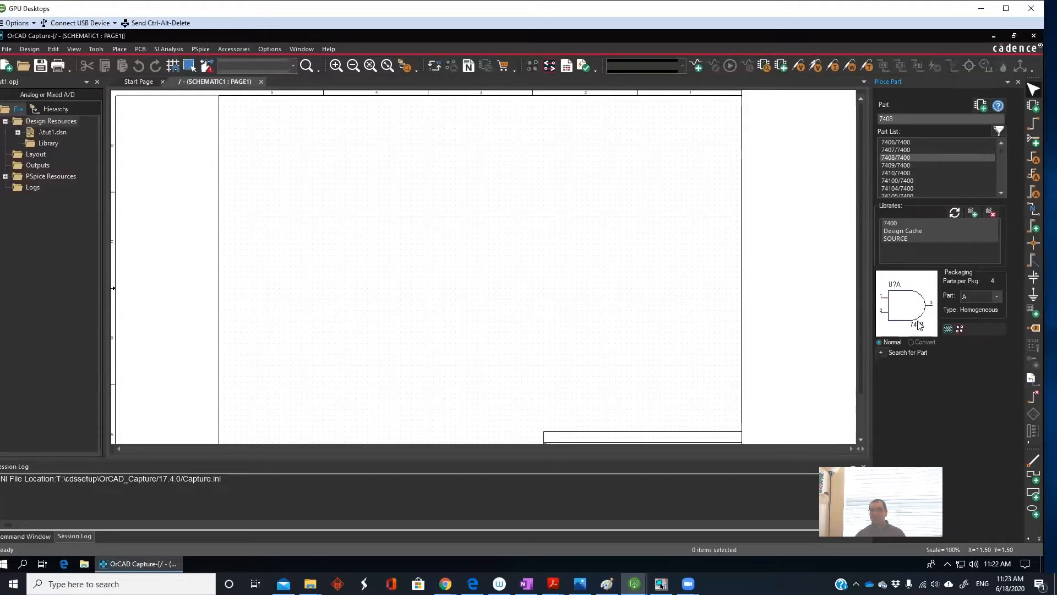
{"action": "left_click", "coordinate": [909, 181]}
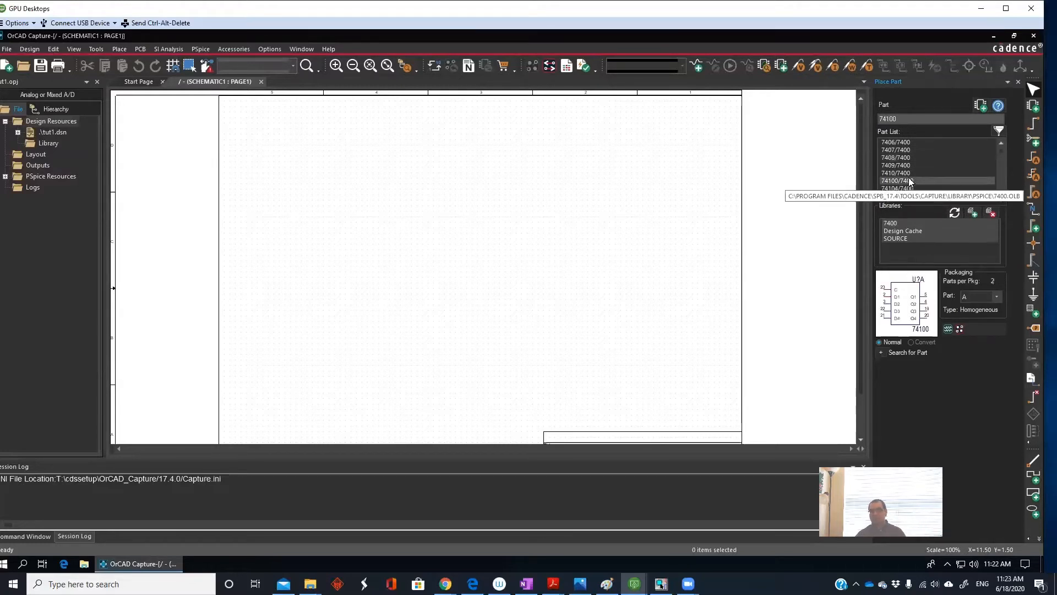
{"action": "key", "text": "Up"}
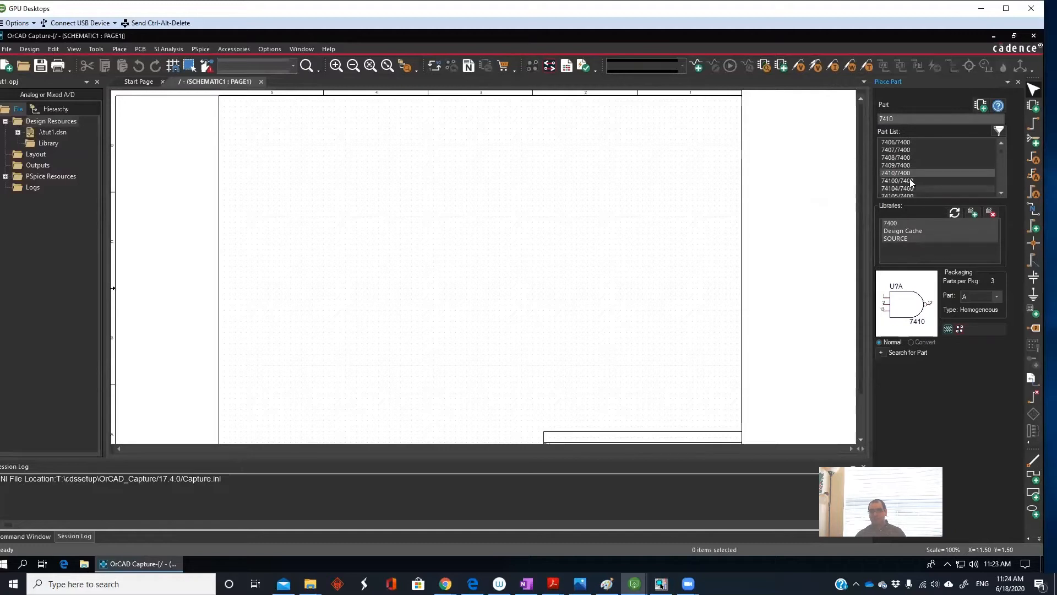
{"action": "scroll", "coordinate": [910, 181], "scroll_direction": "down", "scroll_amount": 4}
{"action": "left_click", "coordinate": [907, 173]}
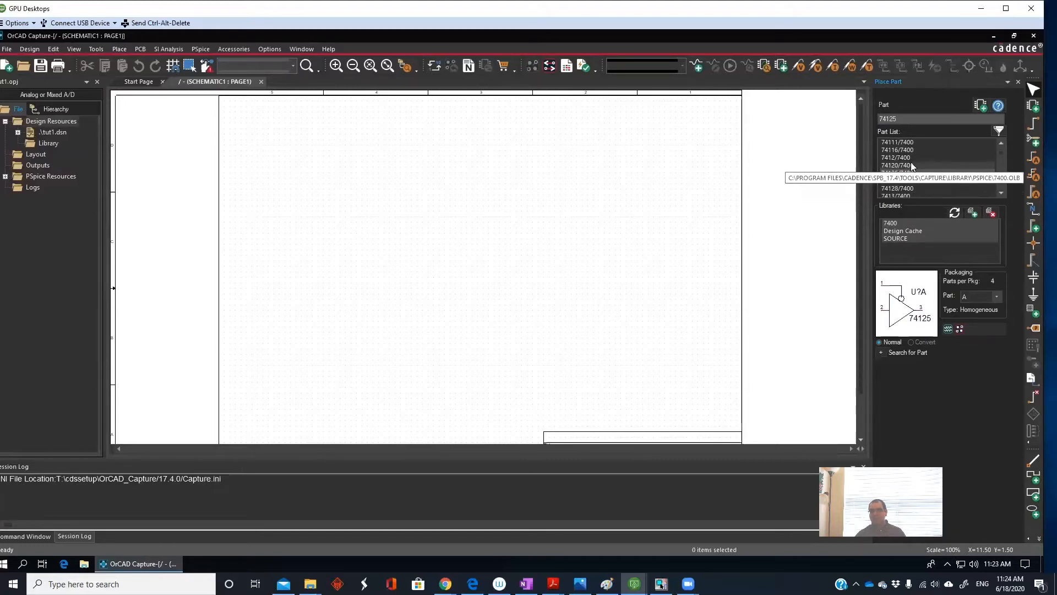
{"action": "left_click", "coordinate": [910, 181]}
{"action": "left_click", "coordinate": [911, 189]}
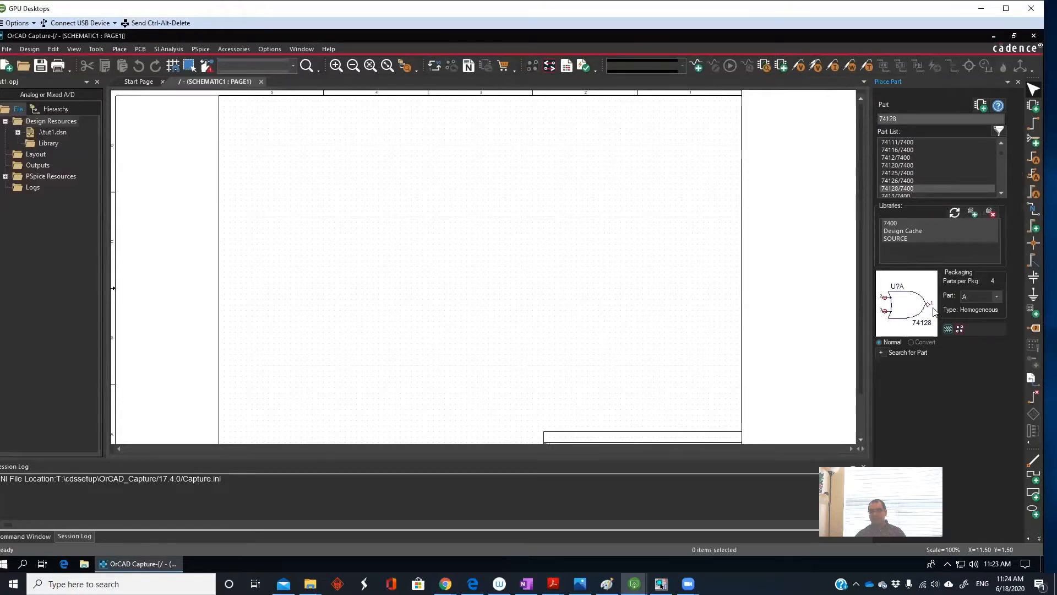
{"action": "scroll", "coordinate": [910, 176], "scroll_direction": "down", "scroll_amount": 2}
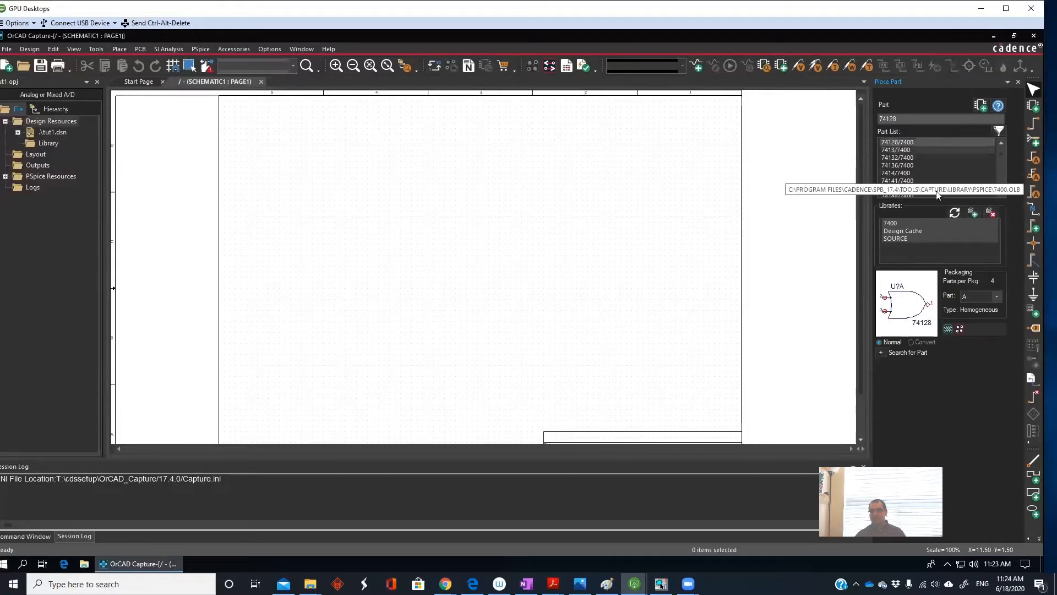
{"action": "left_click", "coordinate": [908, 181]}
{"action": "left_click", "coordinate": [908, 188]}
{"action": "scroll", "coordinate": [908, 188], "scroll_direction": "down", "scroll_amount": 4}
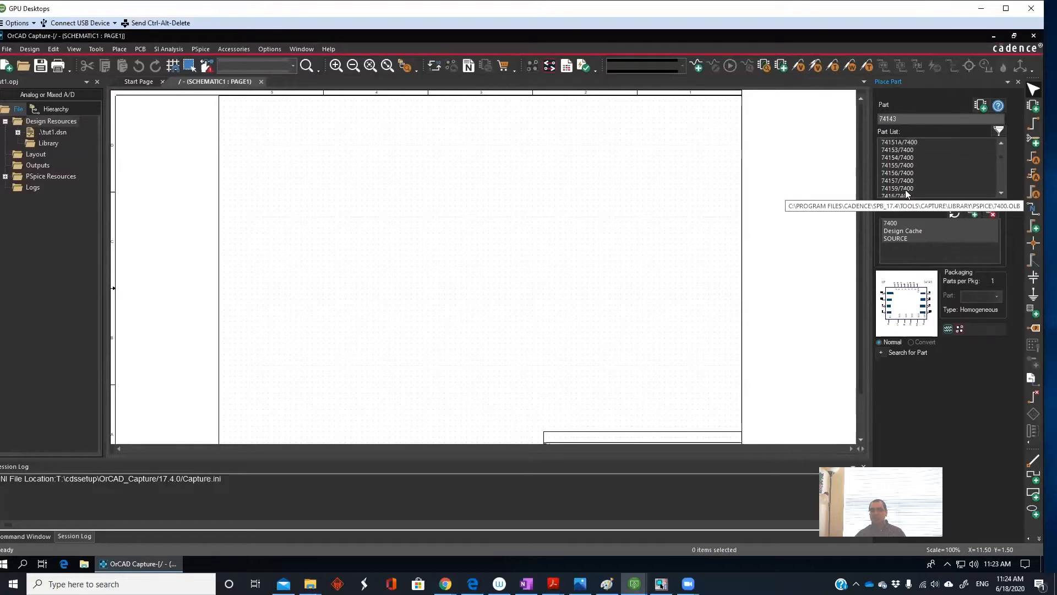
{"action": "left_click", "coordinate": [908, 188]}
{"action": "scroll", "coordinate": [907, 192], "scroll_direction": "down", "scroll_amount": 5}
{"action": "left_click", "coordinate": [906, 182]}
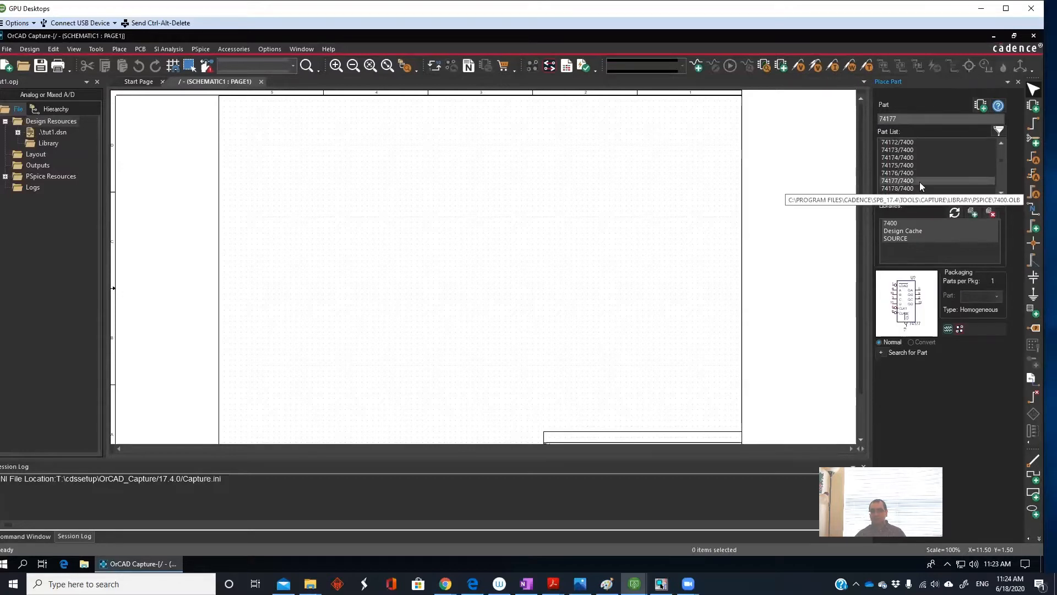
{"action": "scroll", "coordinate": [906, 189], "scroll_direction": "down", "scroll_amount": 6}
{"action": "left_click", "coordinate": [903, 187]}
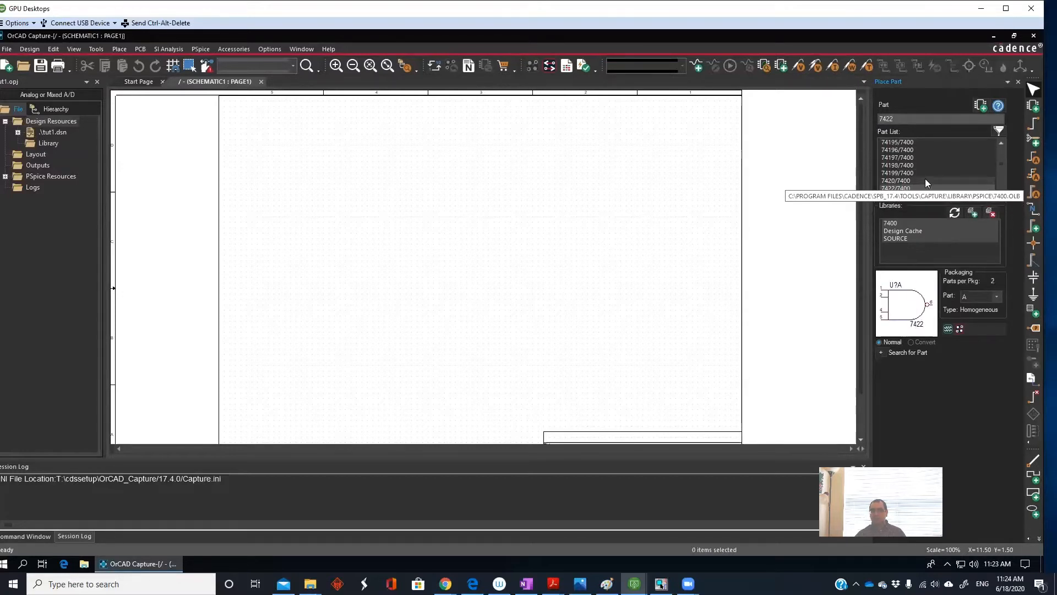
- Preview the symbols of the 7401, 7400, 7406, 7411 and 7403 parts in the 7400 library
{"action": "scroll", "coordinate": [930, 184], "scroll_direction": "up", "scroll_amount": 6}
{"action": "scroll", "coordinate": [925, 181], "scroll_direction": "up", "scroll_amount": 15}
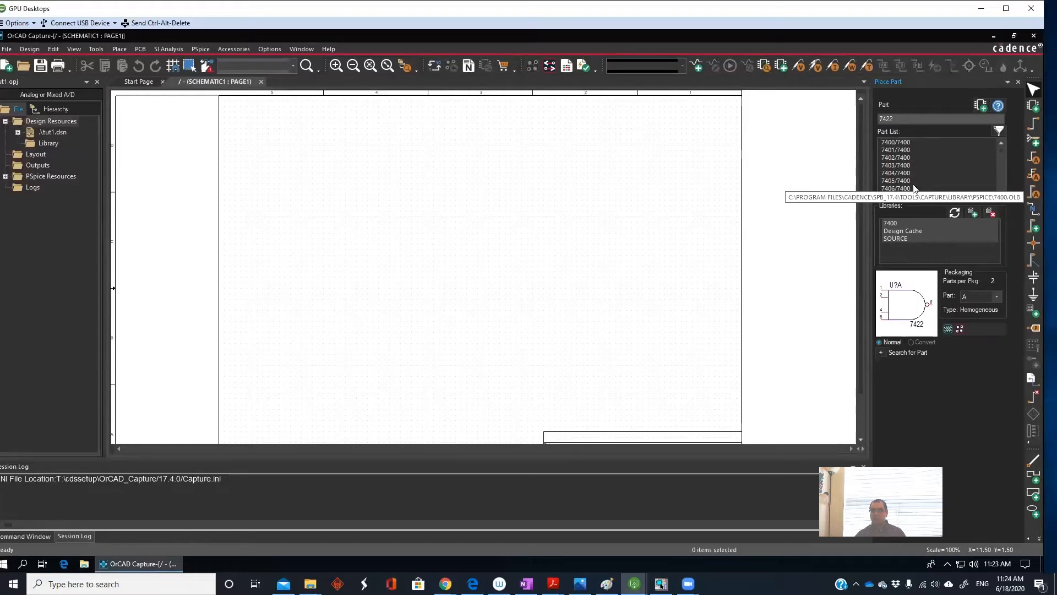
{"action": "left_click", "coordinate": [893, 150]}
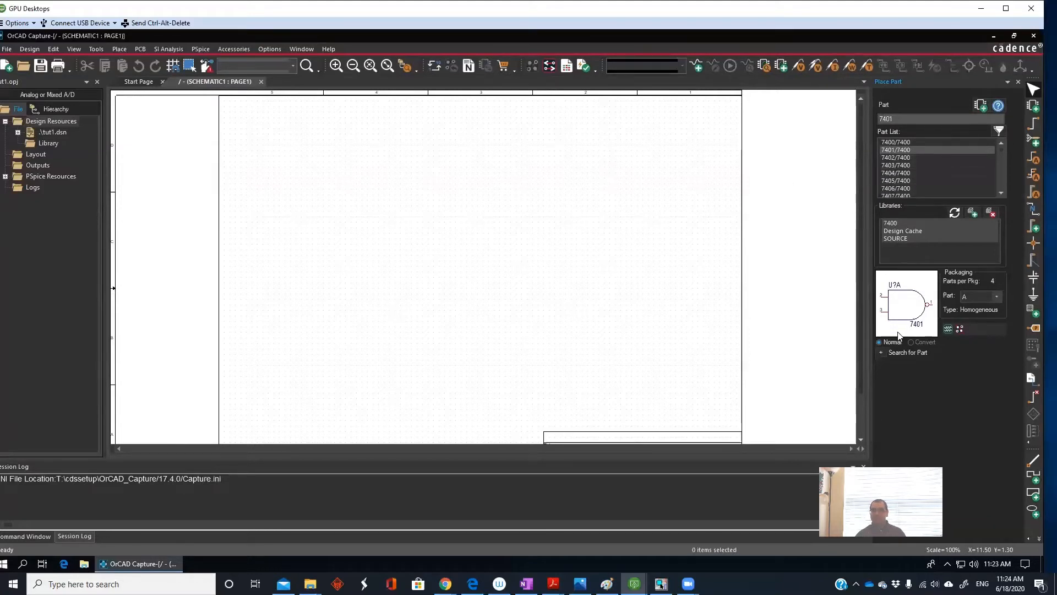
{"action": "left_click", "coordinate": [903, 142]}
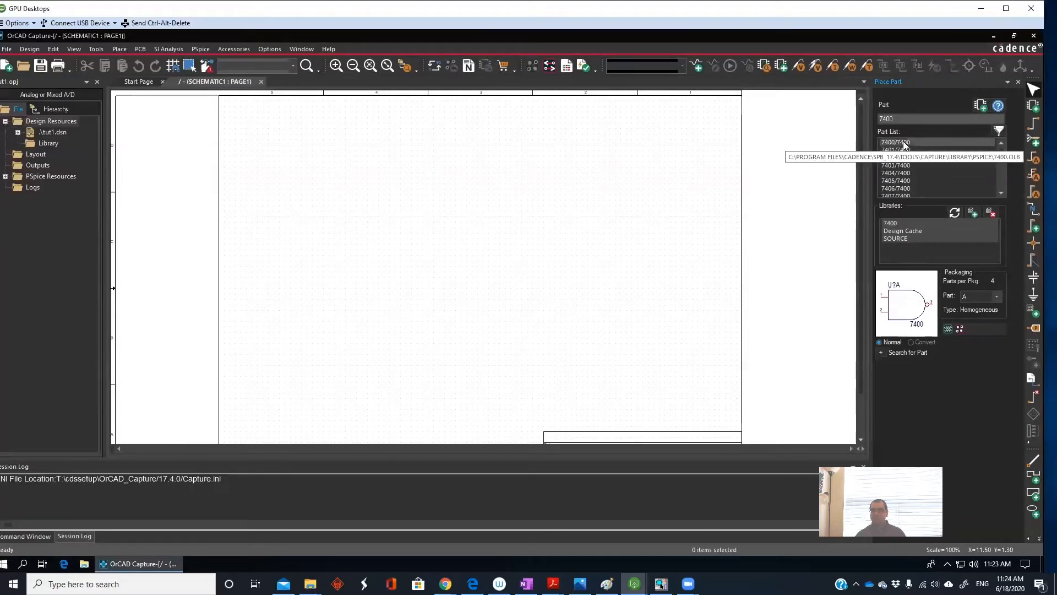
{"action": "left_click", "coordinate": [906, 172]}
{"action": "left_click", "coordinate": [905, 183]}
{"action": "left_click", "coordinate": [904, 189]}
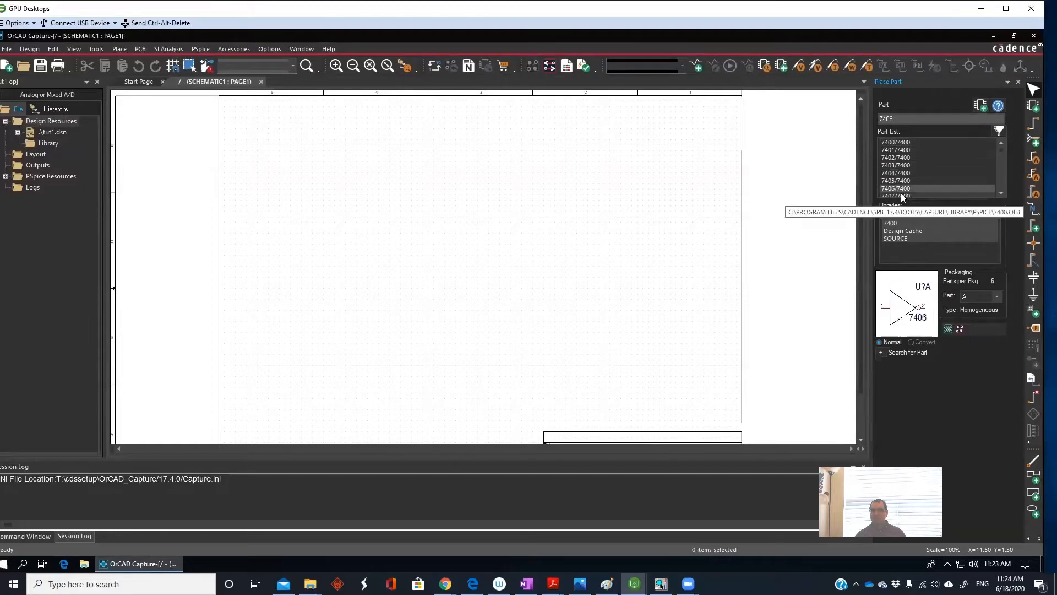
{"action": "scroll", "coordinate": [901, 188], "scroll_direction": "down", "scroll_amount": 4}
{"action": "left_click", "coordinate": [906, 165]}
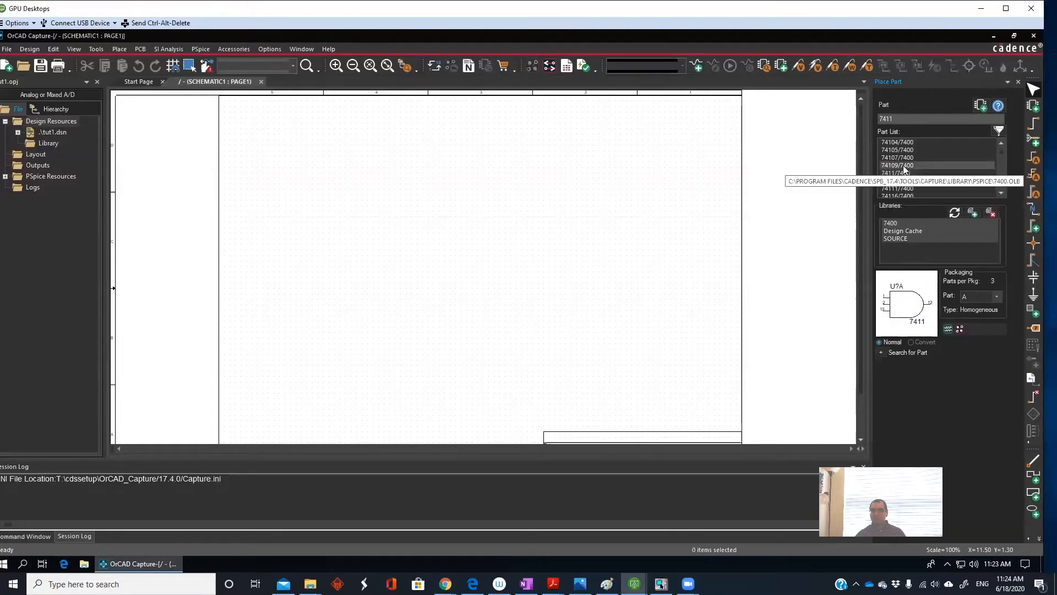
{"action": "scroll", "coordinate": [906, 162], "scroll_direction": "up", "scroll_amount": 4}
{"action": "left_click", "coordinate": [898, 165]}
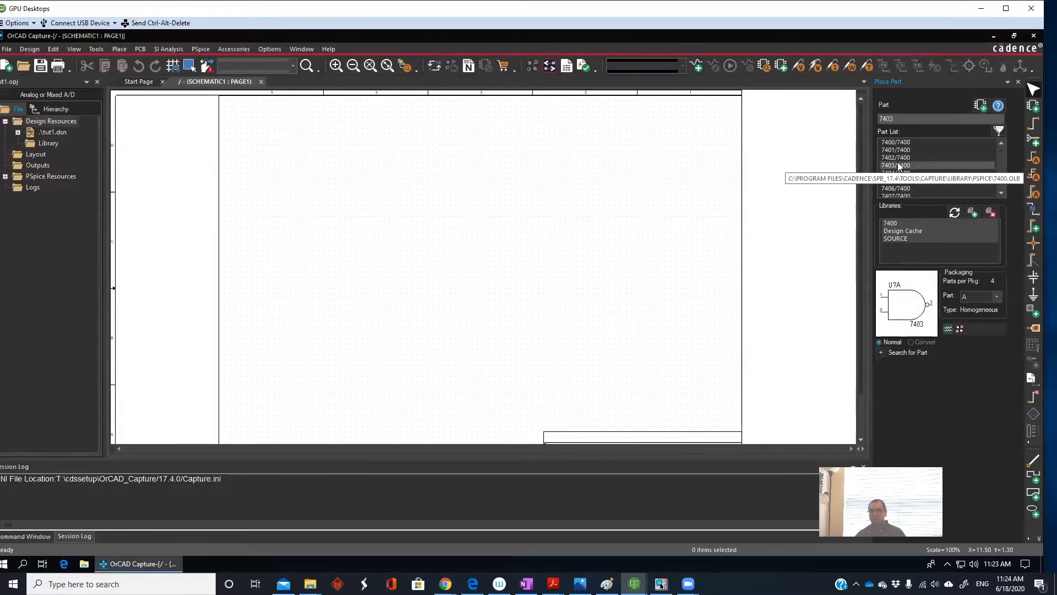
- Place a single 7402 gate from the 7400 library in the upper middle of the schematic page
{"action": "left_click", "coordinate": [897, 158]}
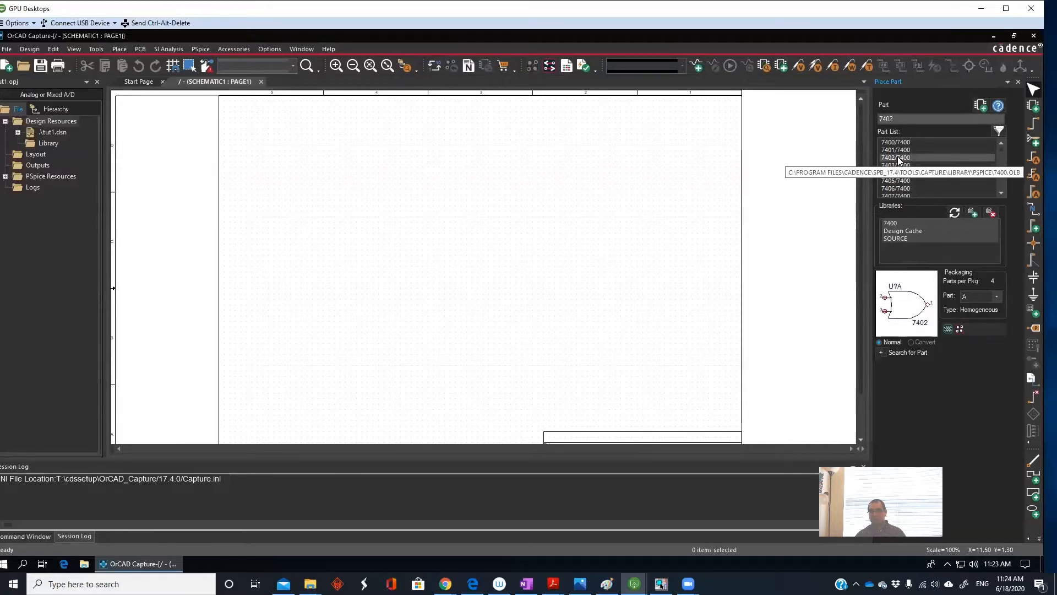
{"action": "double_click", "coordinate": [898, 159]}
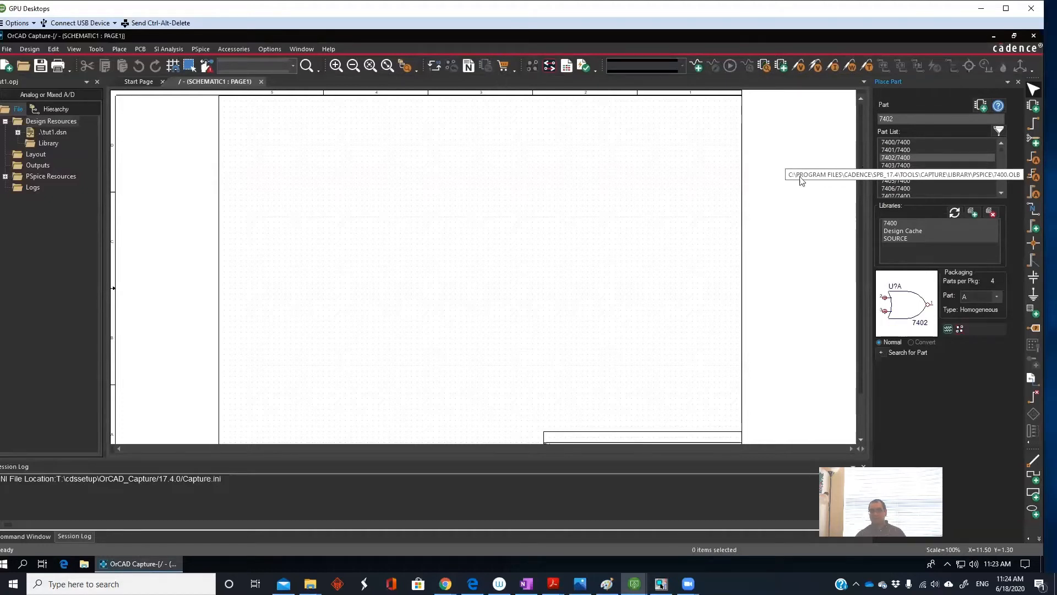
{"action": "left_click", "coordinate": [505, 199]}
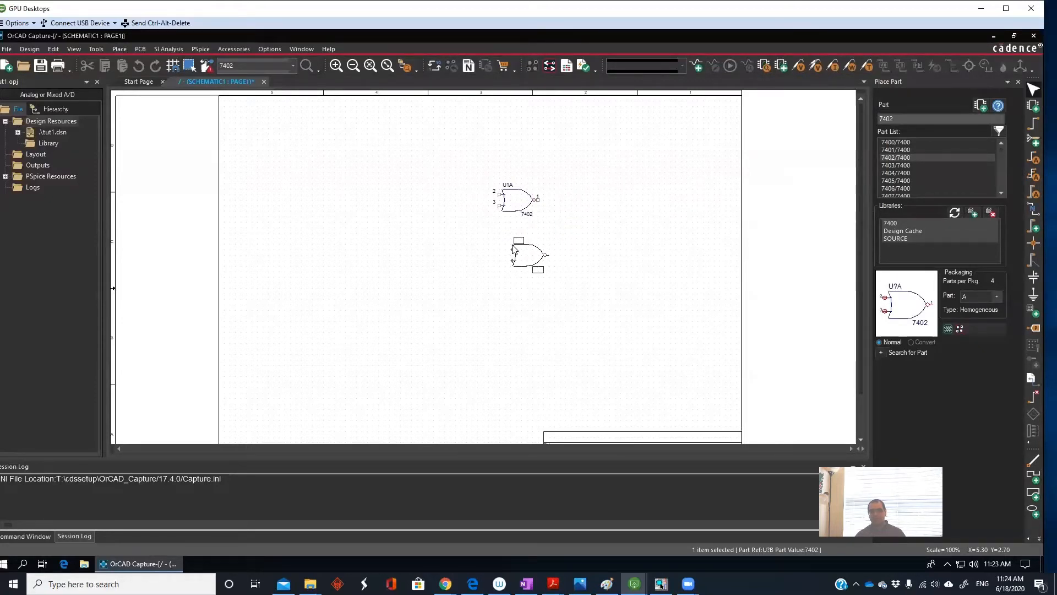
{"action": "key", "text": "Escape"}
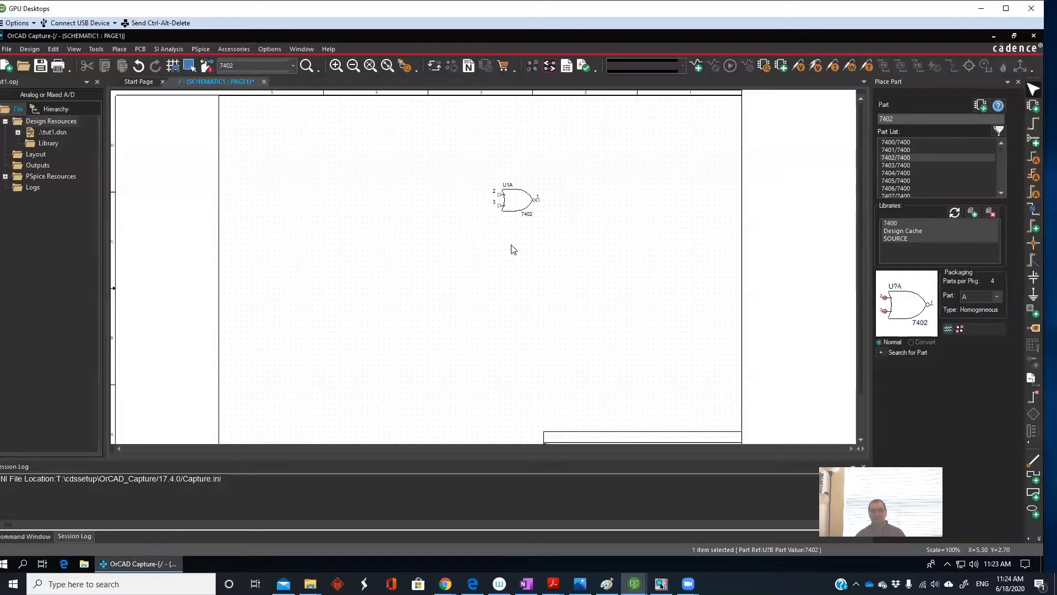
- Place STIM1 digital stimulus sources from the SOURCE library in front of the 7402 gate, in line with its two inputs
{"action": "left_click", "coordinate": [336, 65]}
{"action": "scroll", "coordinate": [610, 229], "scroll_direction": "up", "scroll_amount": 5}
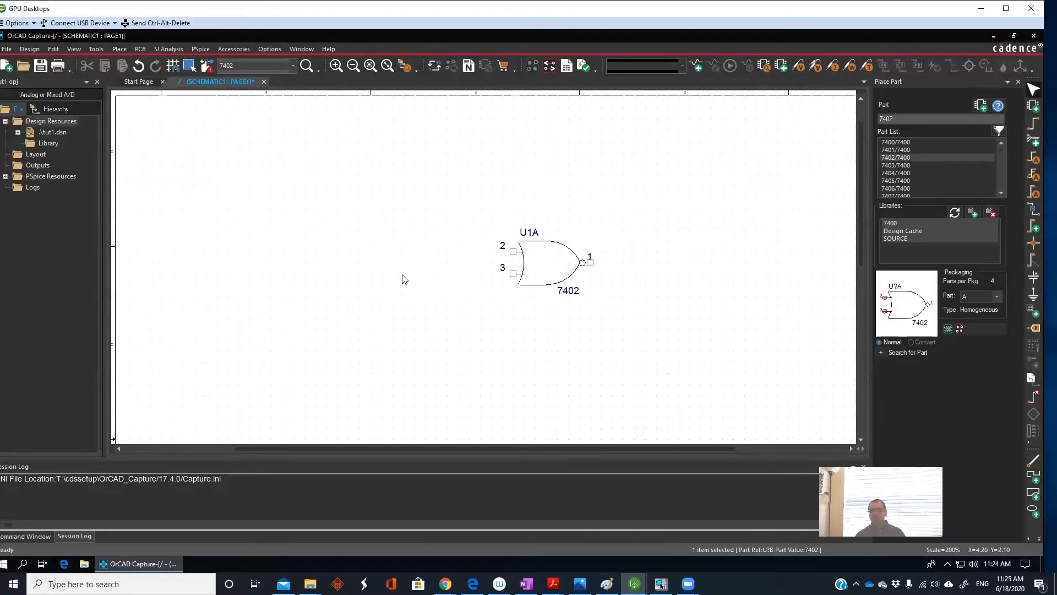
{"action": "left_click", "coordinate": [892, 238]}
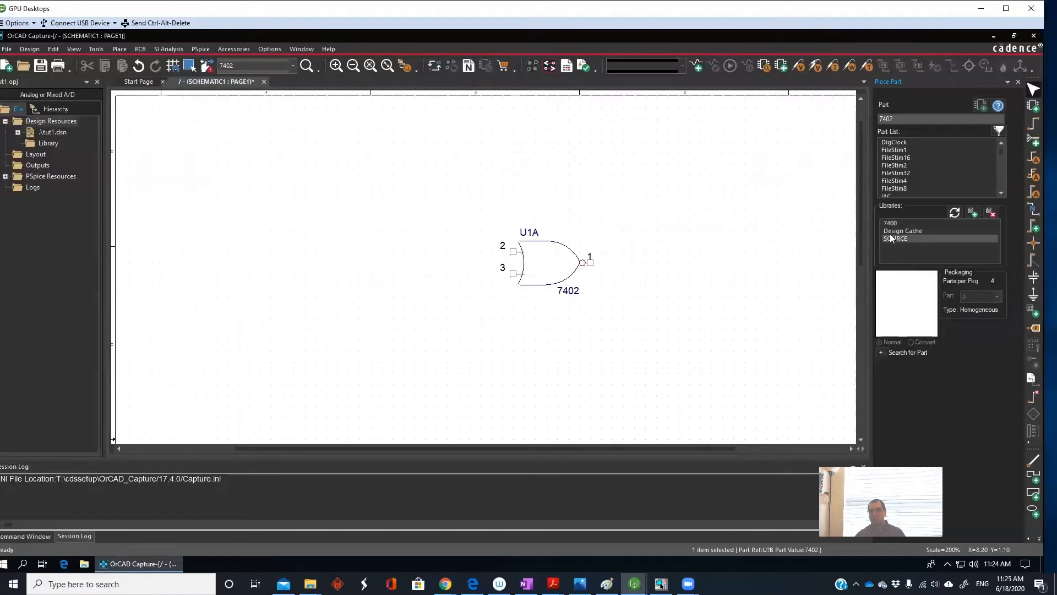
{"action": "left_click", "coordinate": [904, 151]}
{"action": "scroll", "coordinate": [914, 165], "scroll_direction": "down", "scroll_amount": 4}
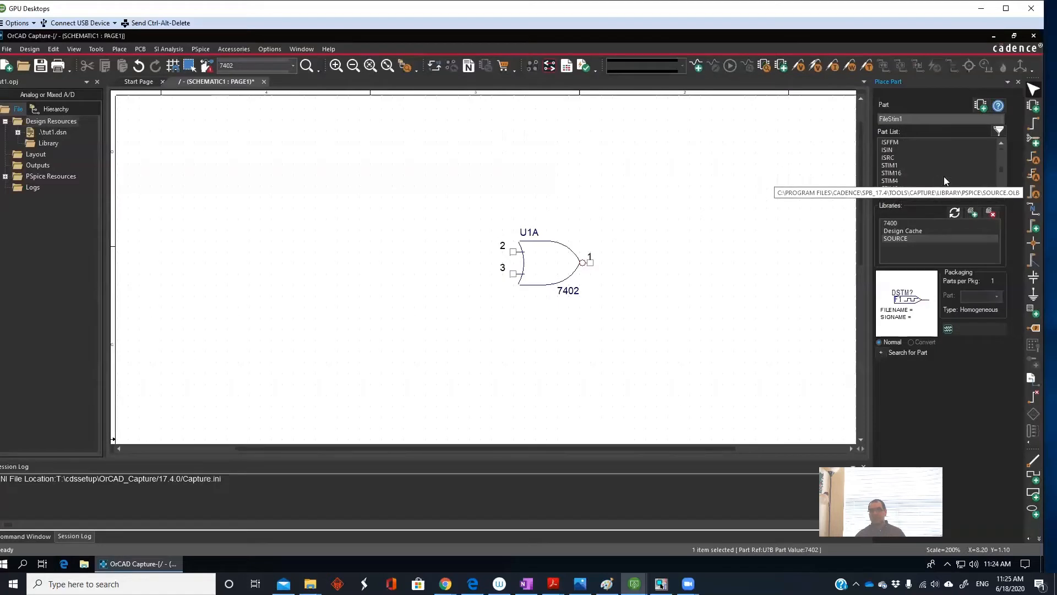
{"action": "left_click", "coordinate": [903, 165]}
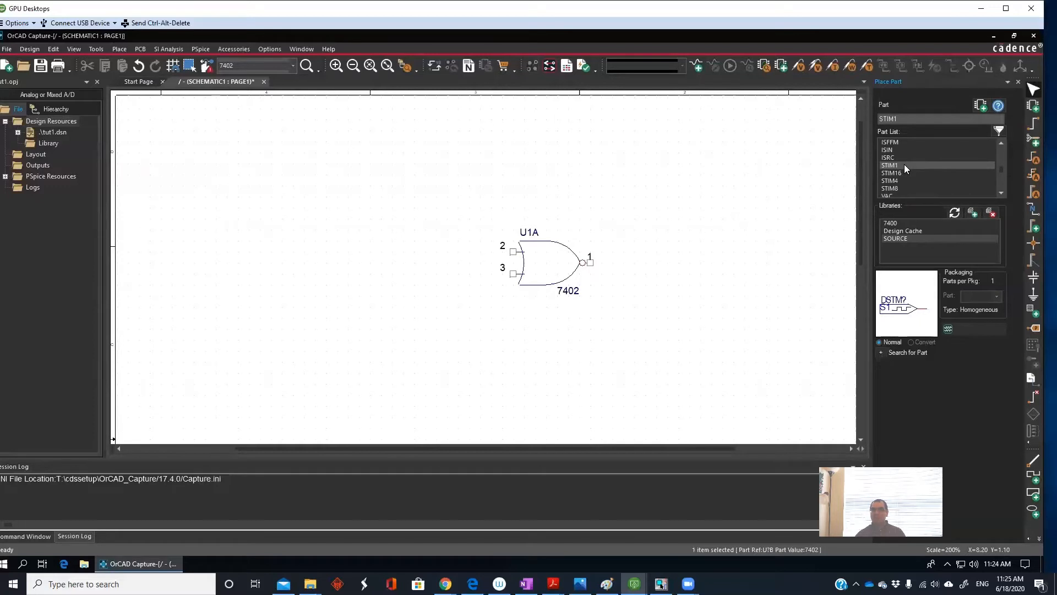
{"action": "double_click", "coordinate": [903, 164]}
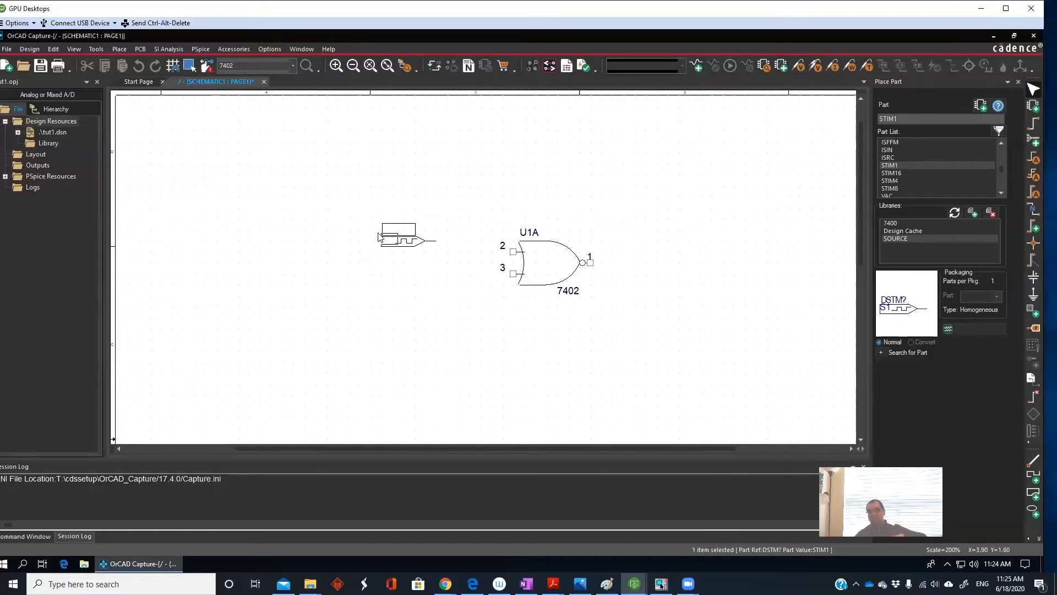
{"action": "left_click", "coordinate": [378, 238]}
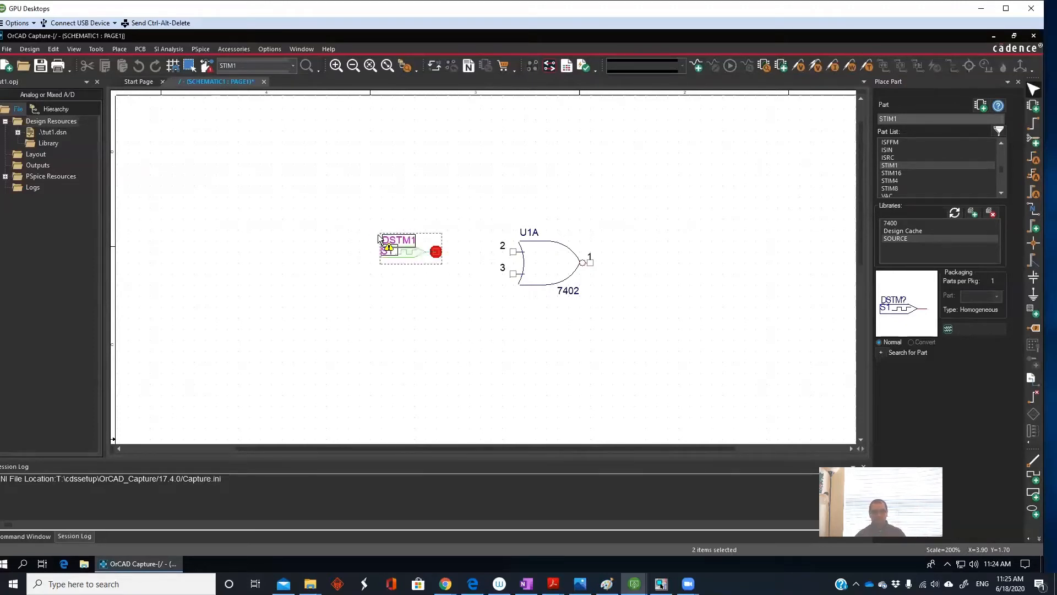
{"action": "left_click", "coordinate": [379, 268]}
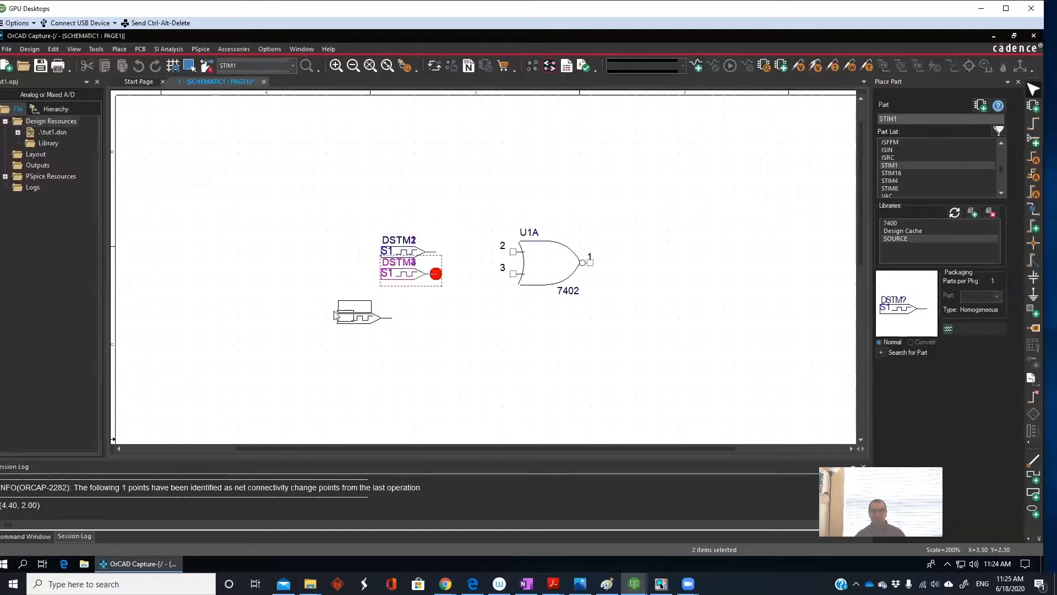
{"action": "key", "text": "Escape"}
{"action": "left_click", "coordinate": [455, 327]}
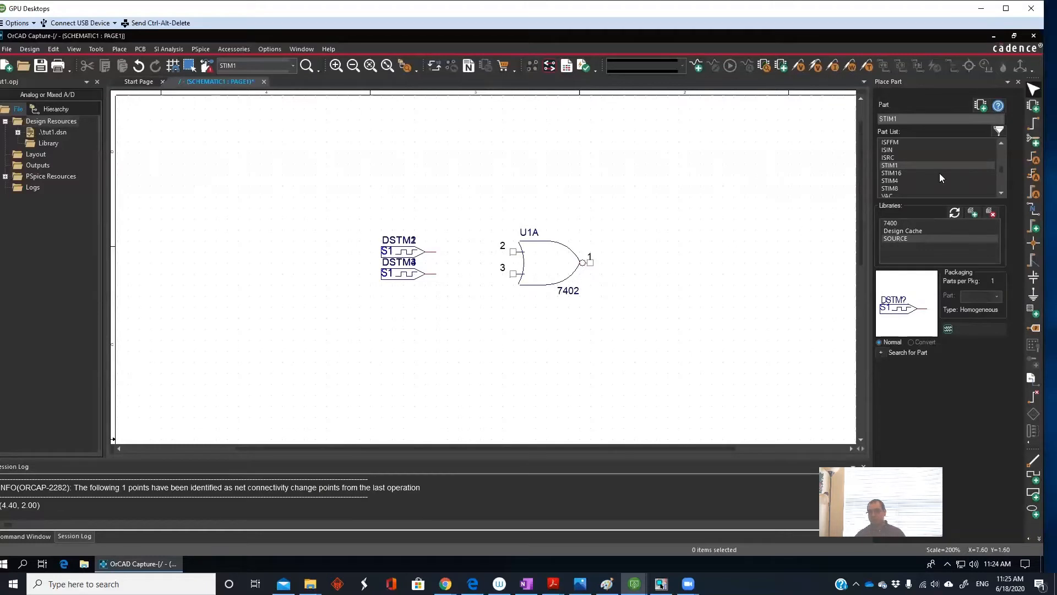
- Wire the upper stimulus output to pin 2 of the 7402 gate and the lower one to pin 3
{"action": "left_click", "coordinate": [1033, 124]}
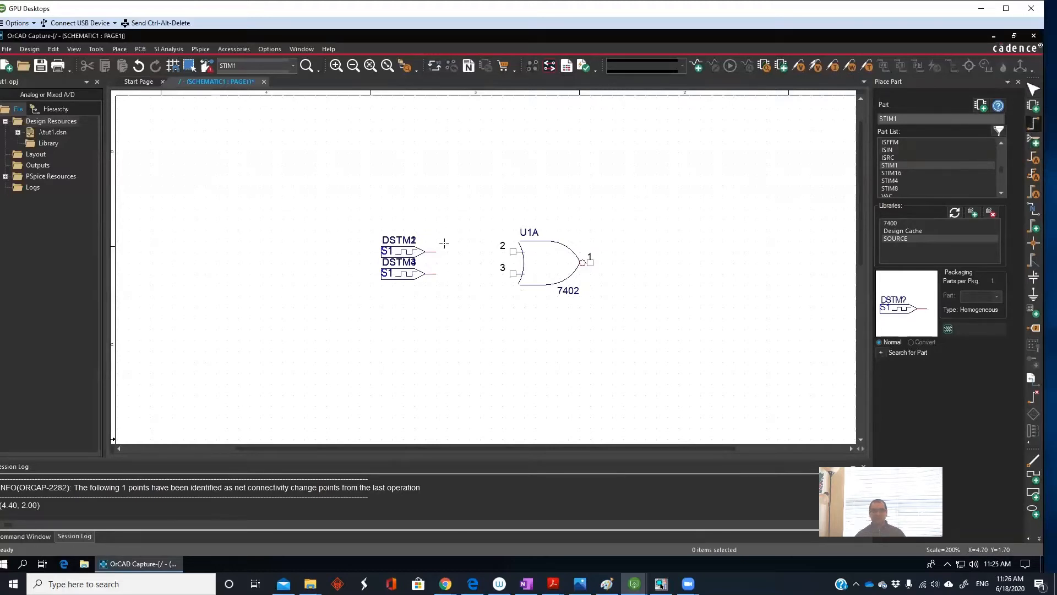
{"action": "left_click", "coordinate": [1033, 128]}
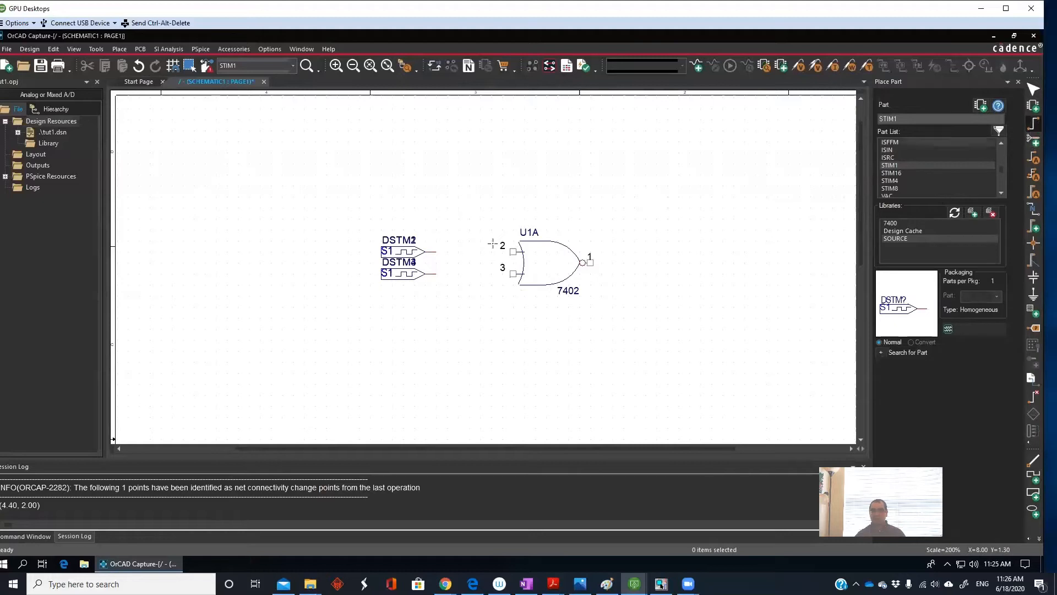
{"action": "left_click", "coordinate": [434, 251]}
{"action": "left_click", "coordinate": [512, 251]}
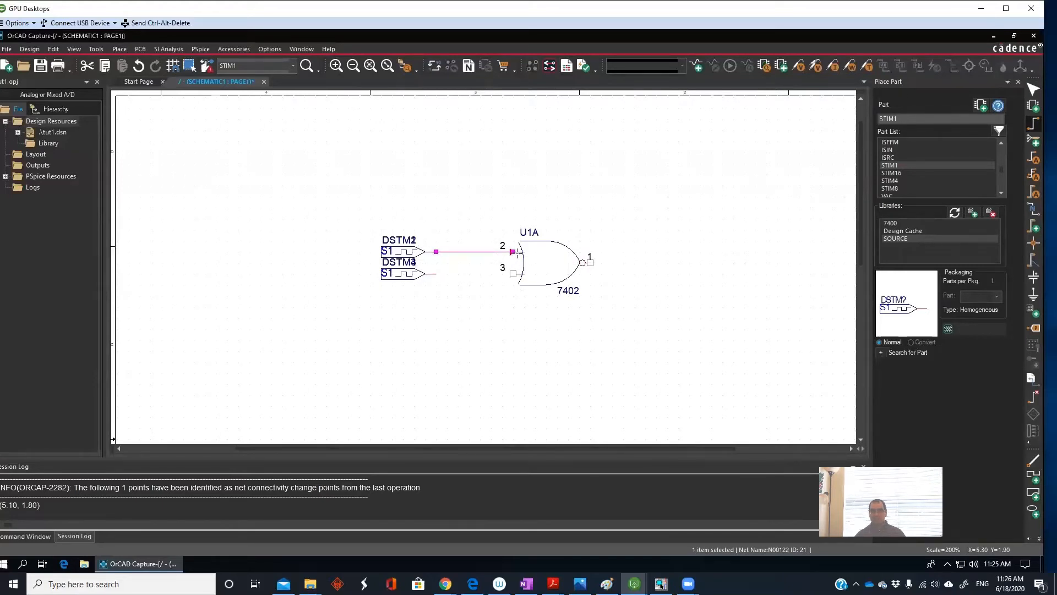
{"action": "left_click", "coordinate": [431, 273]}
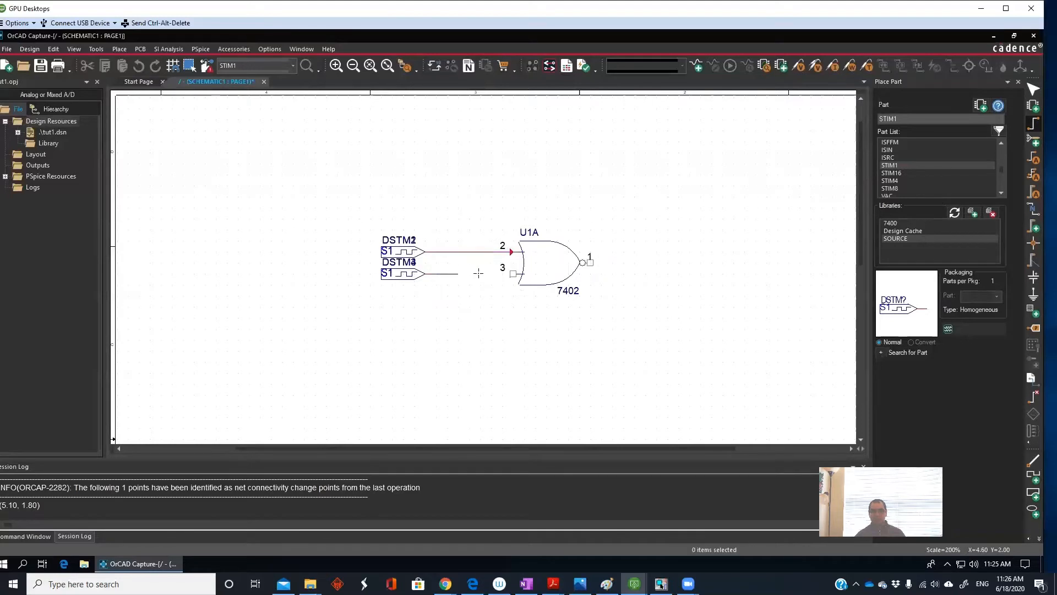
{"action": "left_click", "coordinate": [506, 273]}
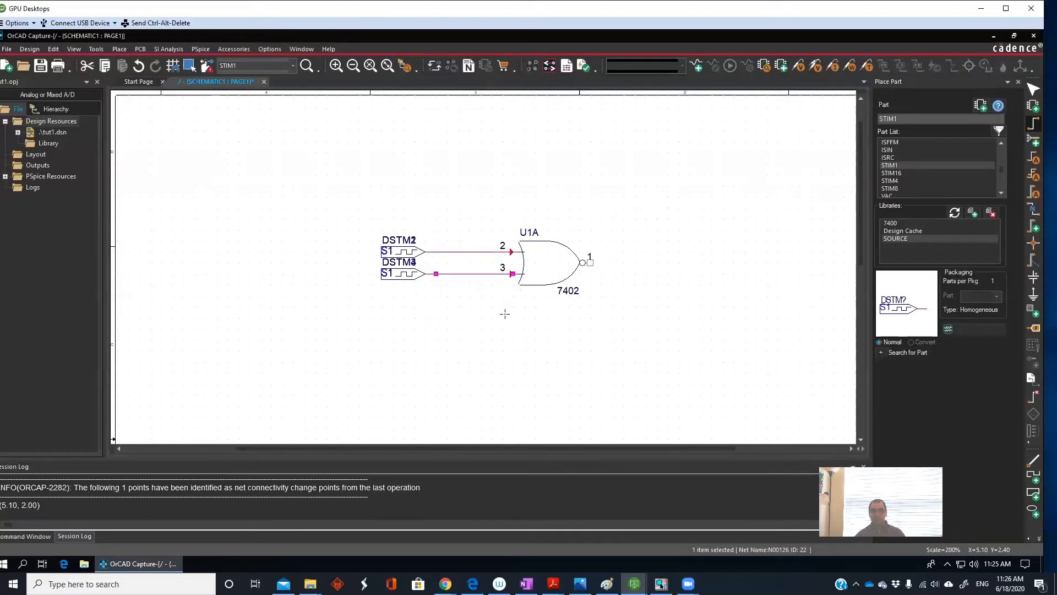
{"action": "key", "text": "Escape"}
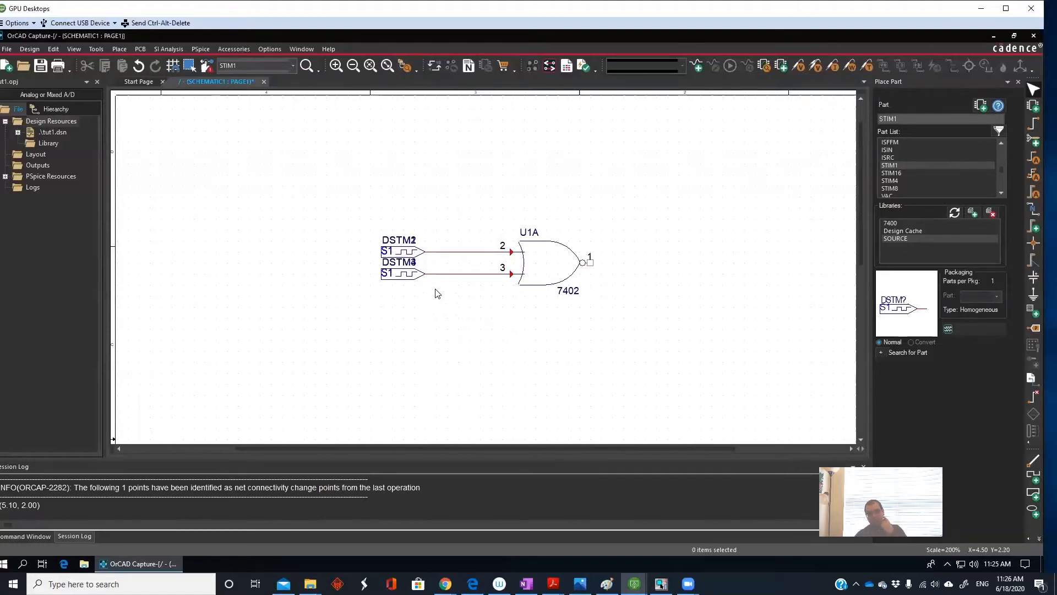
{"action": "left_click", "coordinate": [405, 257]}
{"action": "mouse_move", "coordinate": [406, 258]}
{"action": "left_mouse_down"}
{"action": "mouse_move", "coordinate": [405, 231]}
{"action": "mouse_move", "coordinate": [403, 251]}
{"action": "left_mouse_up"}
{"action": "left_click", "coordinate": [463, 317]}
{"action": "left_click", "coordinate": [405, 276]}
{"action": "mouse_move", "coordinate": [405, 277]}
{"action": "left_mouse_down"}
{"action": "mouse_move", "coordinate": [403, 302]}
{"action": "mouse_move", "coordinate": [405, 283]}
{"action": "left_mouse_up"}
{"action": "left_click", "coordinate": [449, 326]}
- Move the 7402 gate slightly farther away from the stimulus sources, keeping its input wires connected
{"action": "left_click", "coordinate": [554, 276]}
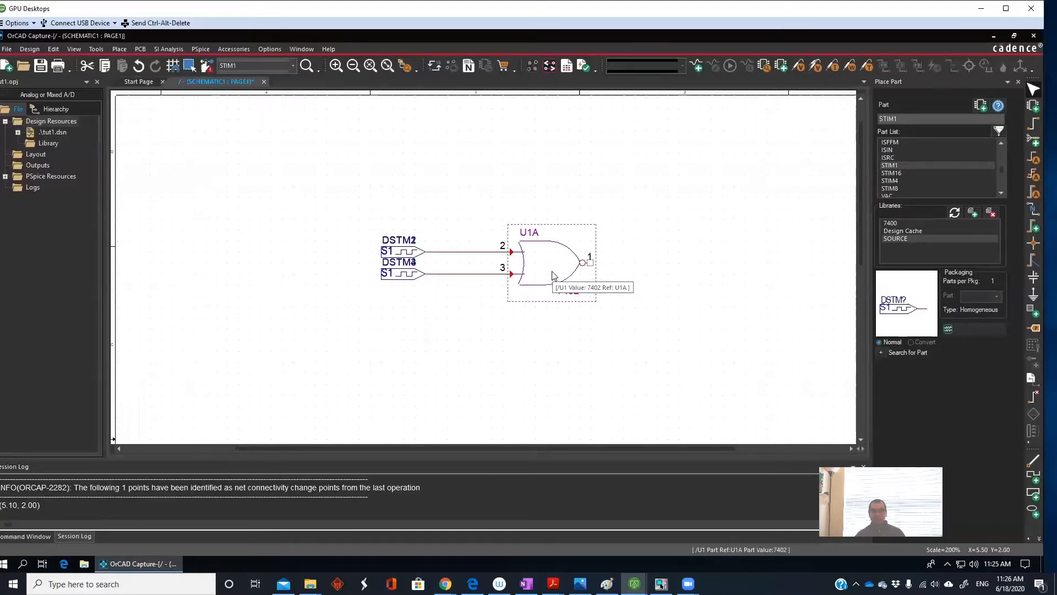
{"action": "left_click_drag", "start_coordinate": [554, 275], "coordinate": [579, 278]}
{"action": "left_click", "coordinate": [531, 332]}
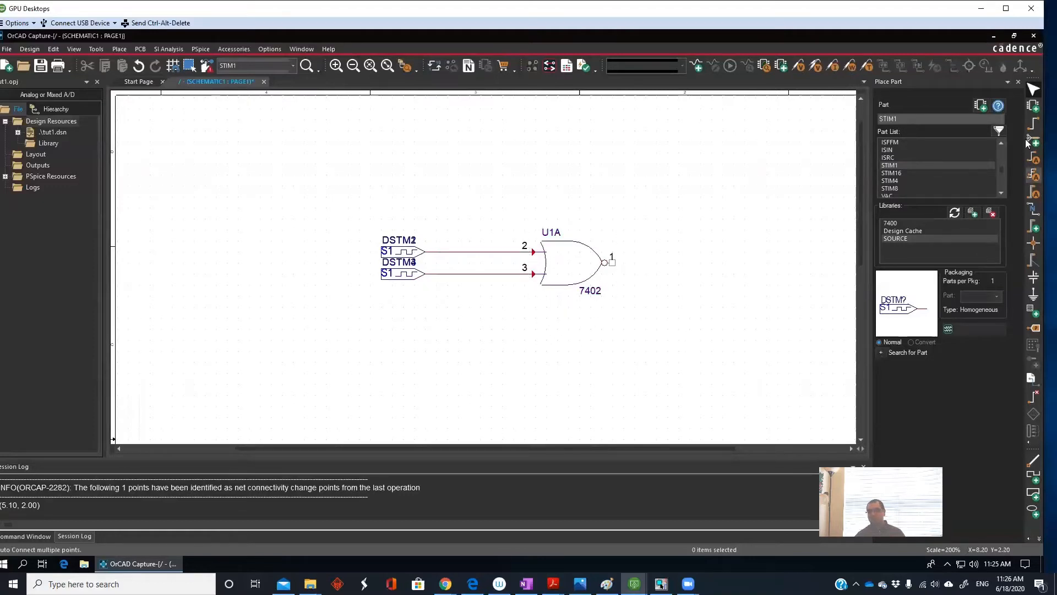
- Draw a short horizontal wire stub outward from output pin 1 of the 7402 gate
{"action": "left_click", "coordinate": [1032, 123]}
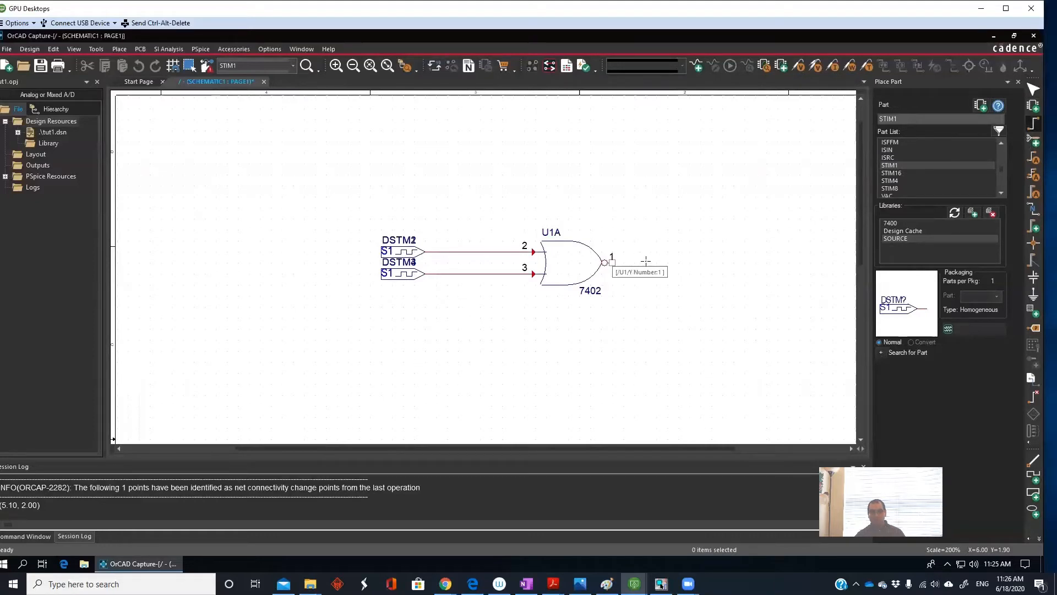
{"action": "left_click", "coordinate": [612, 262]}
{"action": "double_click", "coordinate": [667, 263]}
{"action": "key", "text": "Escape"}
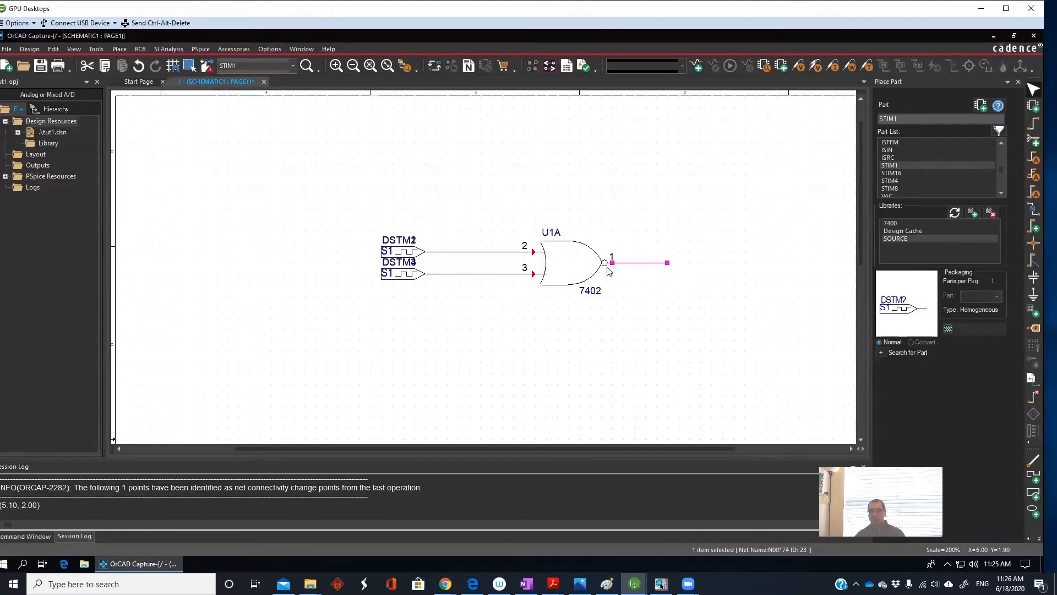
{"action": "left_click", "coordinate": [665, 296]}
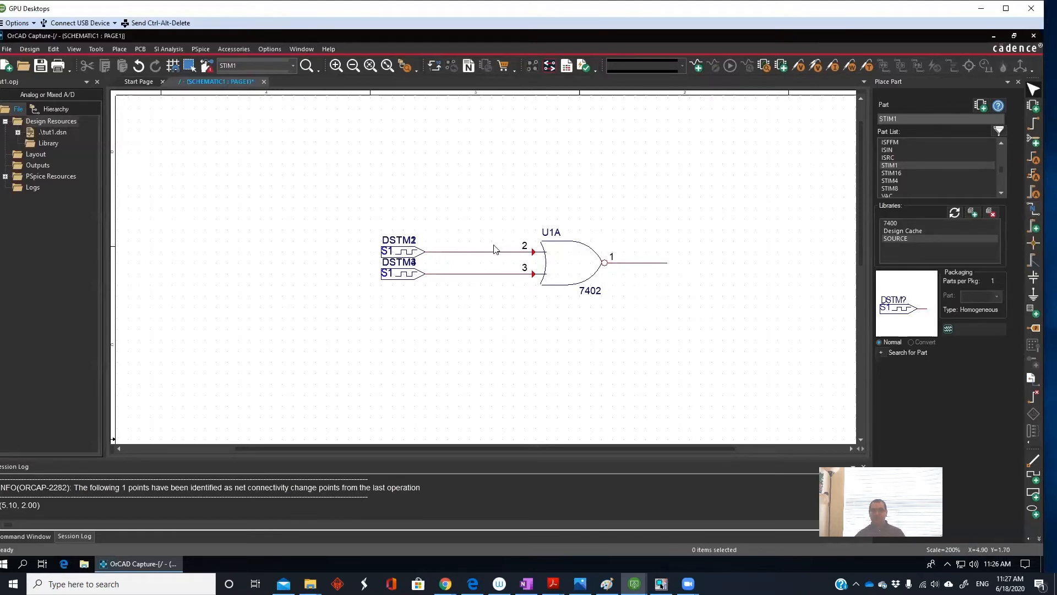
- Place the net alias A on the wire leading to pin 2 of the 7402 gate
{"action": "left_click", "coordinate": [1032, 212]}
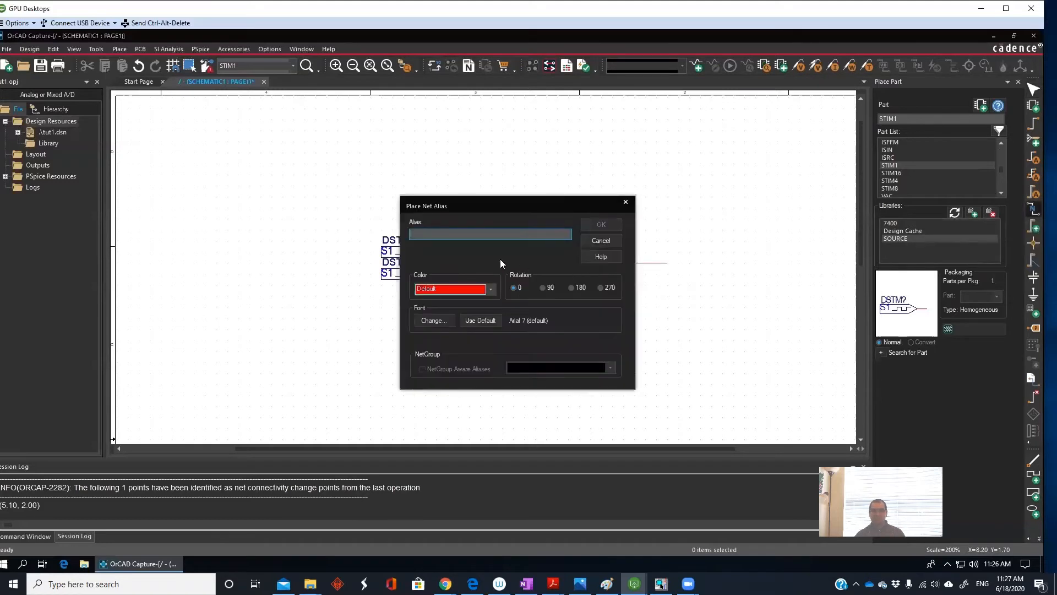
{"action": "type", "text": "A"}
{"action": "left_click", "coordinate": [602, 224]}
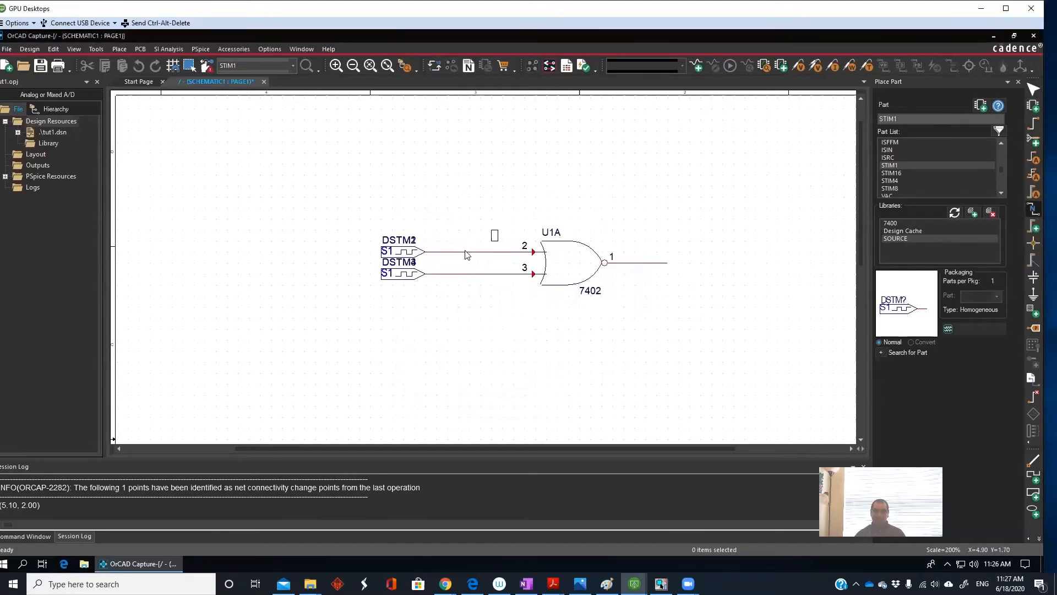
{"action": "left_click", "coordinate": [462, 250]}
- Try placing the alias A on the wire to pin 3 as well, and delete both copies from it
{"action": "left_click", "coordinate": [485, 273]}
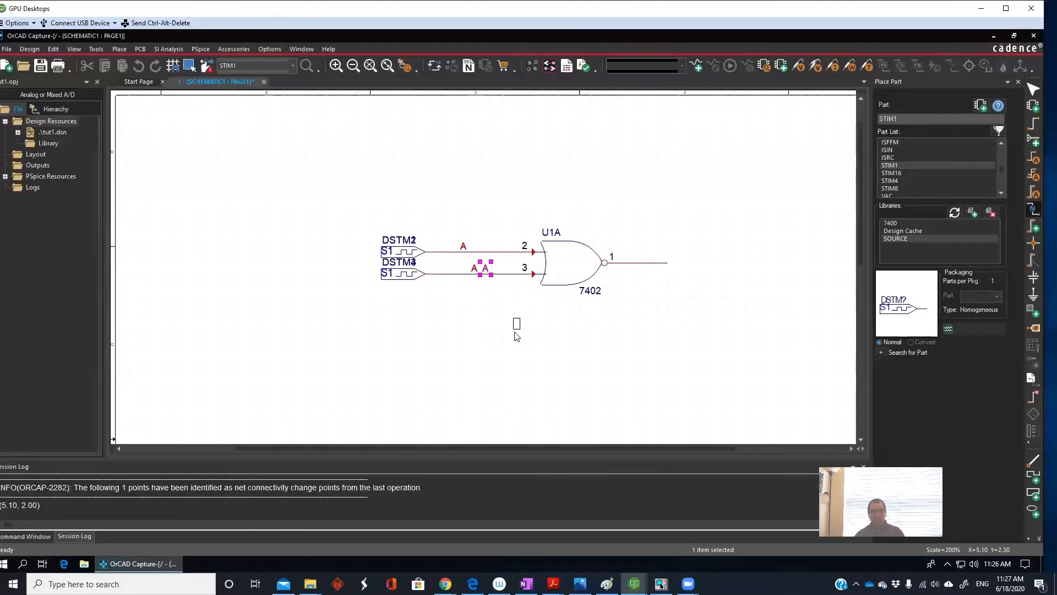
{"action": "key", "text": "Escape"}
{"action": "left_click", "coordinate": [492, 284]}
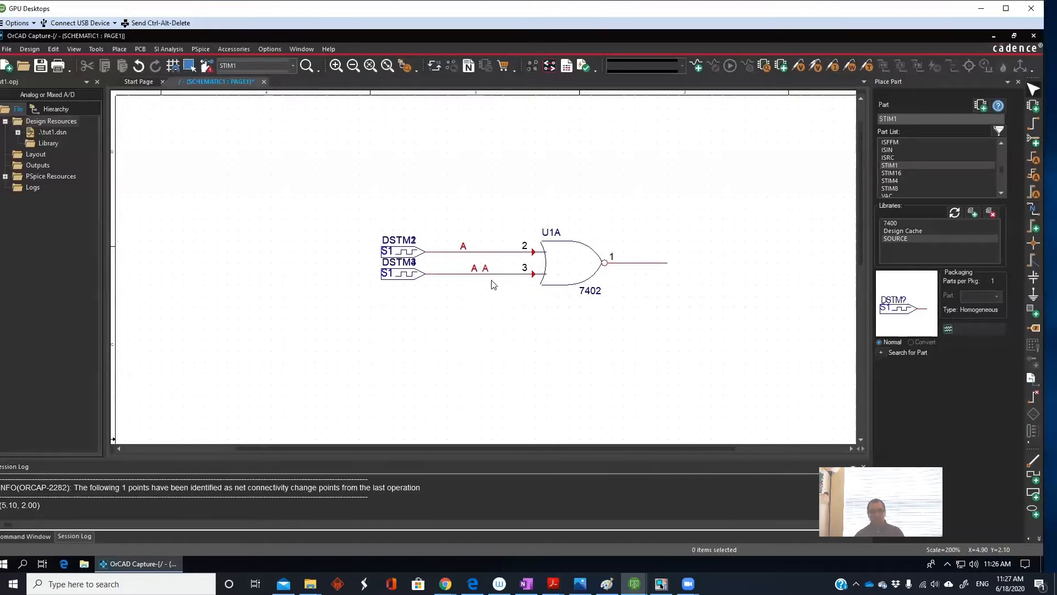
{"action": "left_click", "coordinate": [485, 269]}
{"action": "key", "text": "Delete"}
{"action": "left_click", "coordinate": [474, 270]}
{"action": "key", "text": "Delete"}
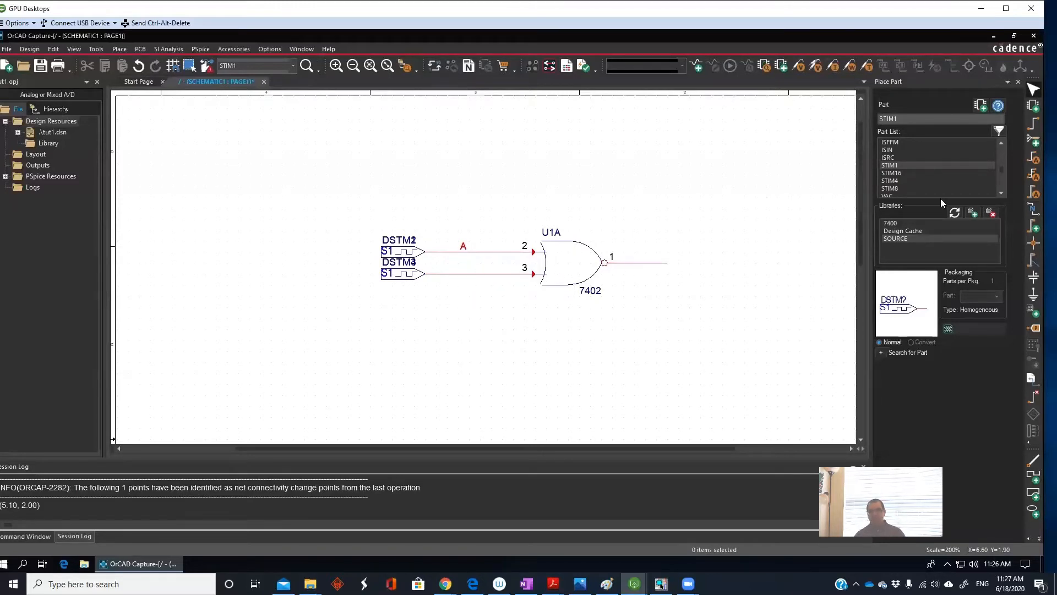
- Place the net alias B on the wire leading to pin 3 of the 7402 gate
{"action": "left_click", "coordinate": [1035, 212]}
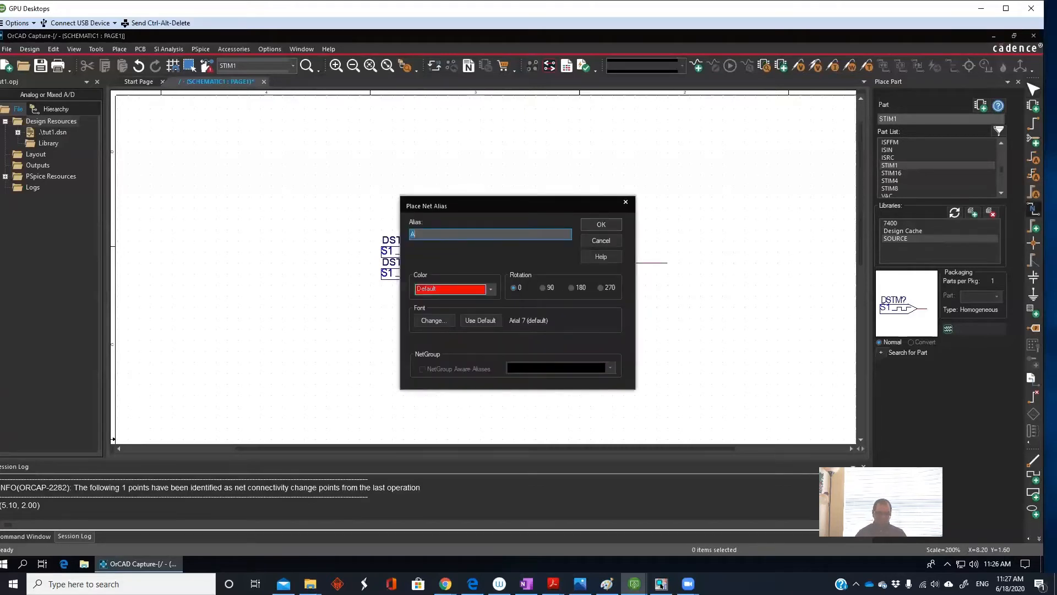
{"action": "left_click", "coordinate": [596, 223]}
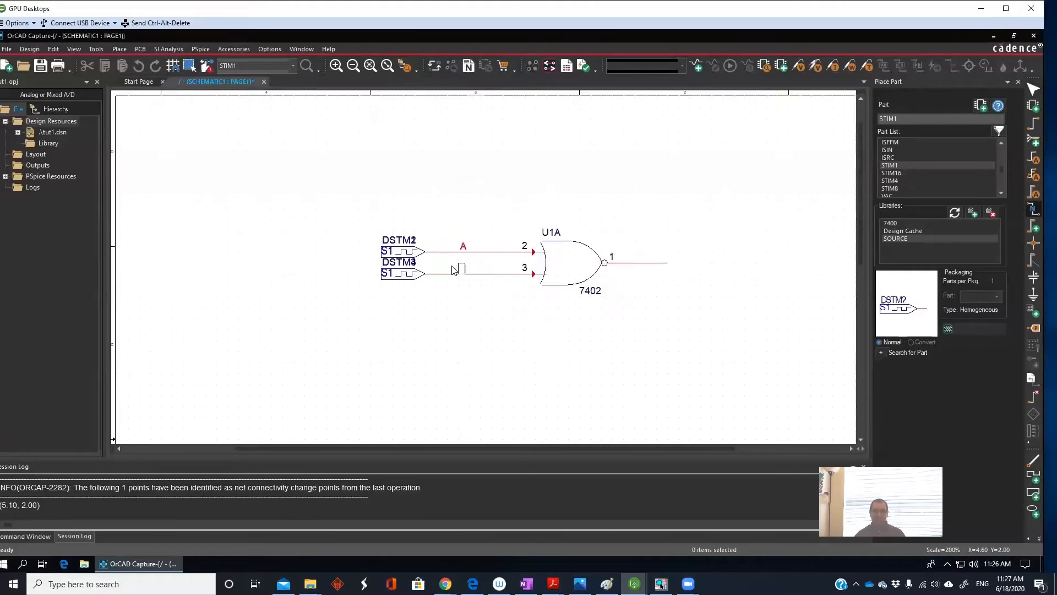
{"action": "left_click", "coordinate": [453, 274]}
{"action": "key", "text": "Escape"}
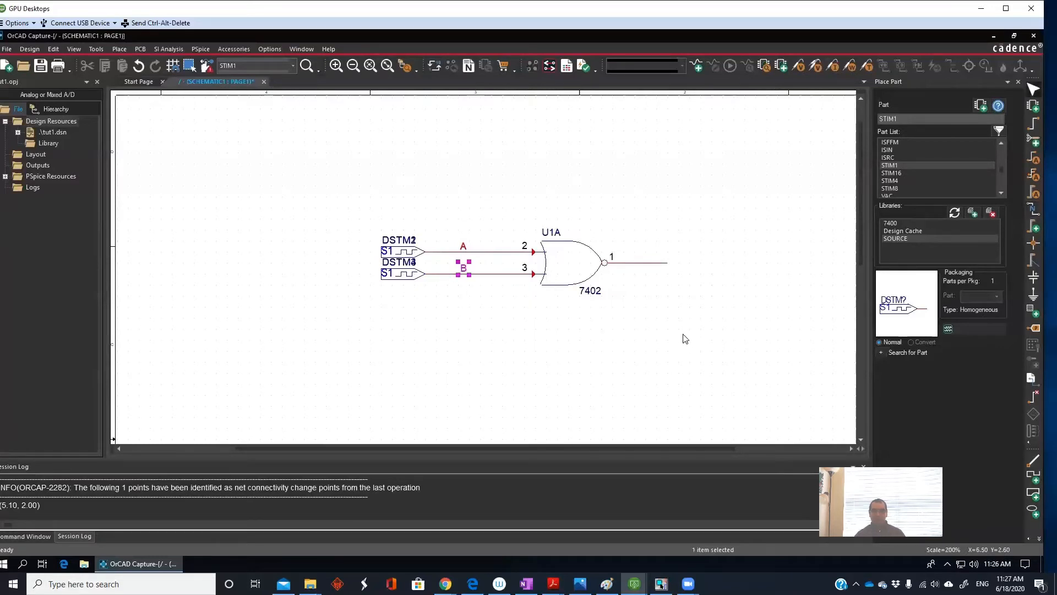
- Place the net alias X on the output wire at pin 1 of the 7402 gate
{"action": "left_click", "coordinate": [1033, 210]}
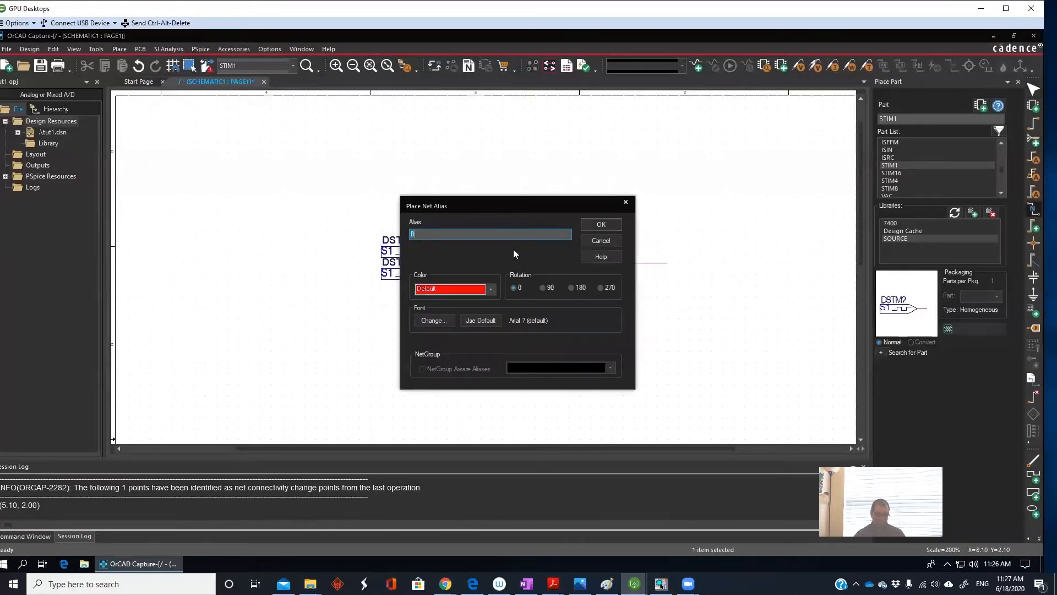
{"action": "type", "text": "X"}
{"action": "left_click", "coordinate": [602, 226]}
{"action": "left_click", "coordinate": [644, 262]}
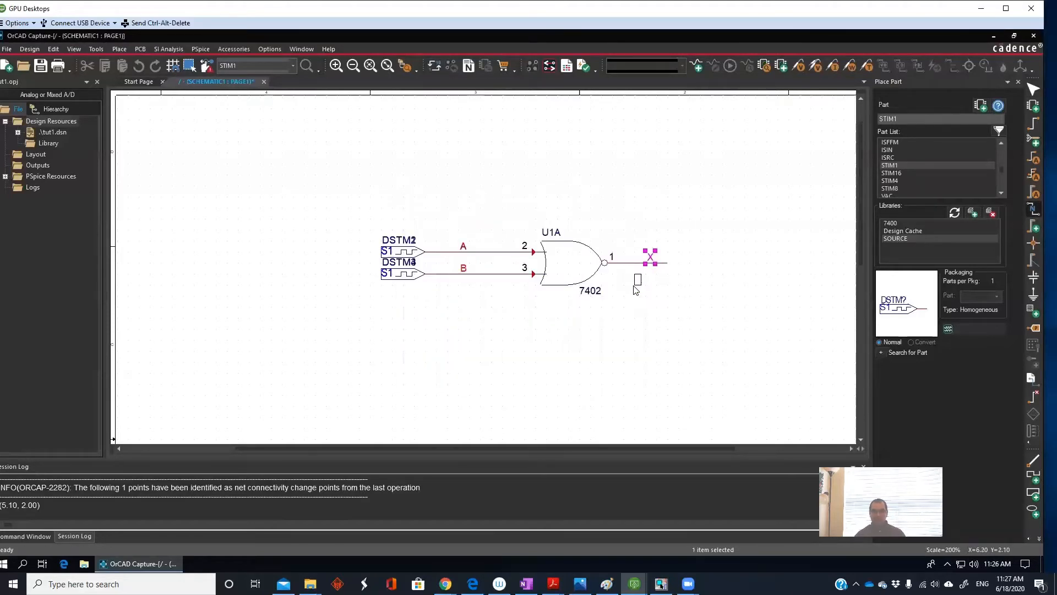
{"action": "key", "text": "Escape"}
{"action": "left_click", "coordinate": [617, 330]}
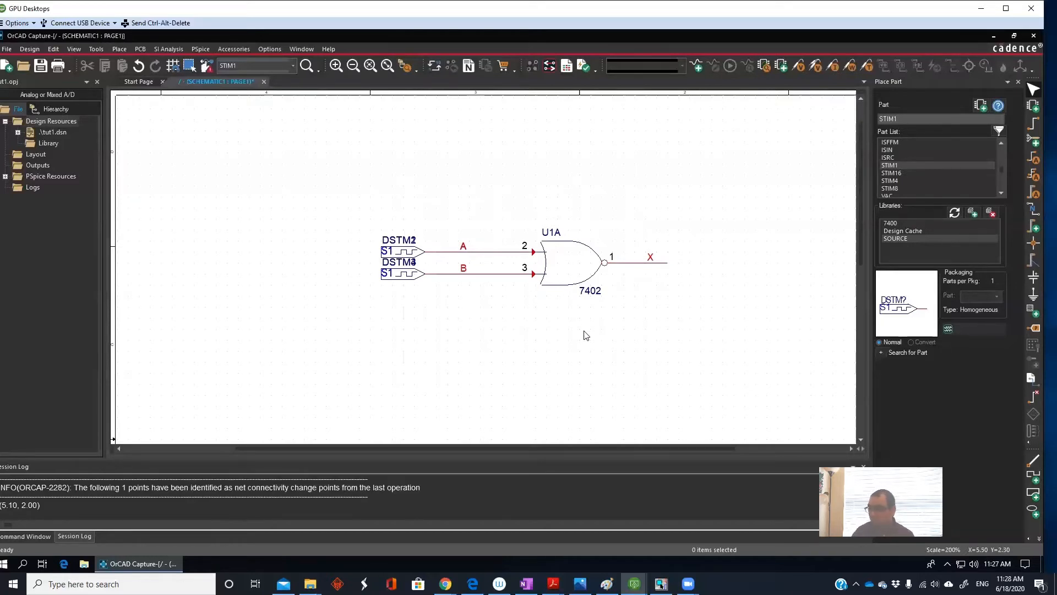
- Draw a truth table grid as a freehand screen annotation above the gate's output, with column headings A, B and X
{"action": "left_click", "coordinate": [594, 6]}
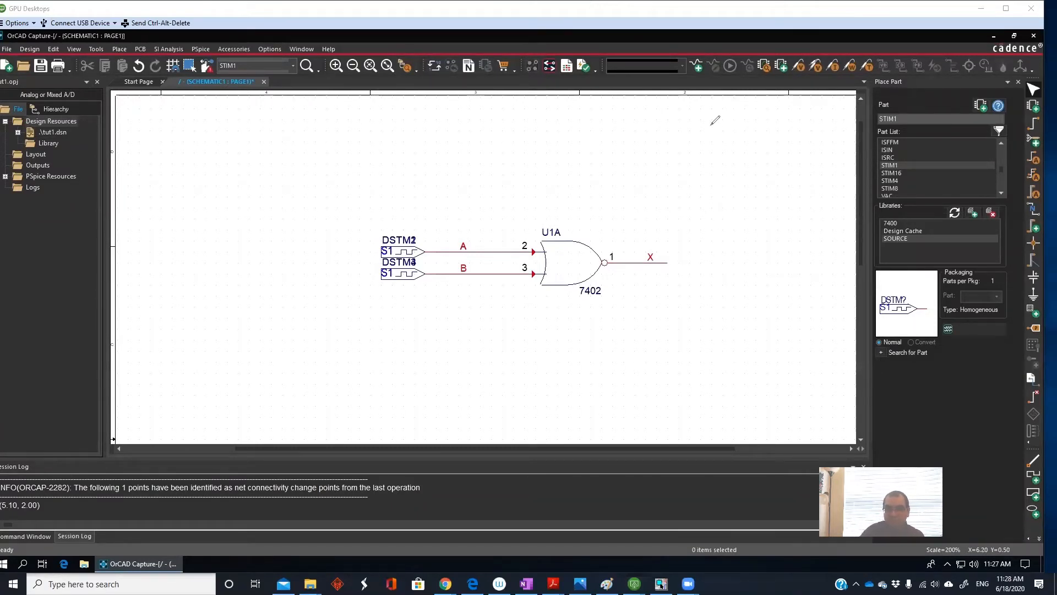
{"action": "mouse_move", "coordinate": [699, 128]}
{"action": "left_mouse_down"}
{"action": "mouse_move", "coordinate": [746, 125]}
{"action": "mouse_move", "coordinate": [774, 164]}
{"action": "left_mouse_up"}
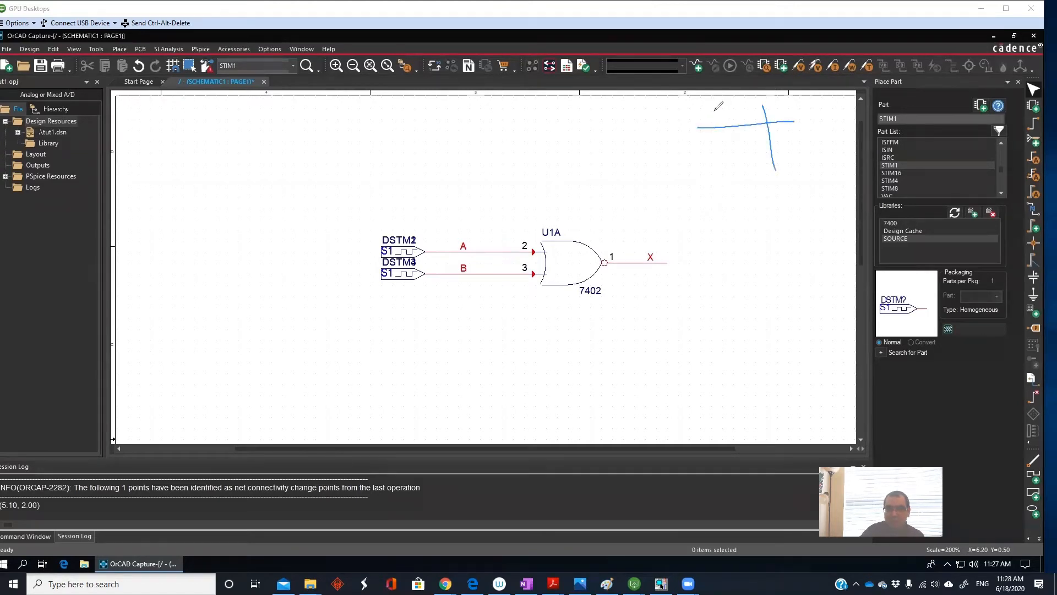
{"action": "left_click_drag", "start_coordinate": [715, 107], "coordinate": [710, 122]}
{"action": "left_click_drag", "start_coordinate": [715, 106], "coordinate": [729, 120]}
{"action": "left_click_drag", "start_coordinate": [729, 106], "coordinate": [730, 119]}
{"action": "left_click_drag", "start_coordinate": [787, 101], "coordinate": [776, 117]}
{"action": "left_click_drag", "start_coordinate": [776, 102], "coordinate": [789, 116]}
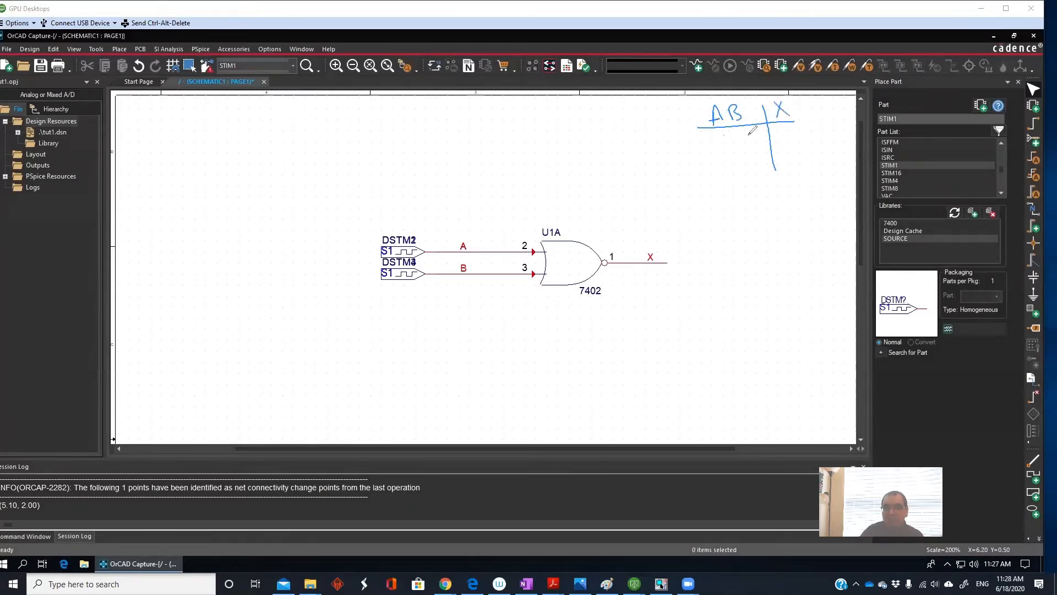
- Handwrite the truth table rows 00-1, 01-0, 10-0 and 11-0, and label the table NOR
{"action": "left_click_drag", "start_coordinate": [724, 135], "coordinate": [726, 134]}
{"action": "left_click_drag", "start_coordinate": [746, 130], "coordinate": [746, 130]}
{"action": "mouse_move", "coordinate": [788, 126]}
{"action": "left_mouse_down"}
{"action": "mouse_move", "coordinate": [787, 139]}
{"action": "mouse_move", "coordinate": [729, 152]}
{"action": "mouse_move", "coordinate": [754, 168]}
{"action": "mouse_move", "coordinate": [732, 187]}
{"action": "left_mouse_up"}
{"action": "mouse_move", "coordinate": [761, 182]}
{"action": "left_mouse_down"}
{"action": "mouse_move", "coordinate": [763, 198]}
{"action": "mouse_move", "coordinate": [739, 209]}
{"action": "left_mouse_up"}
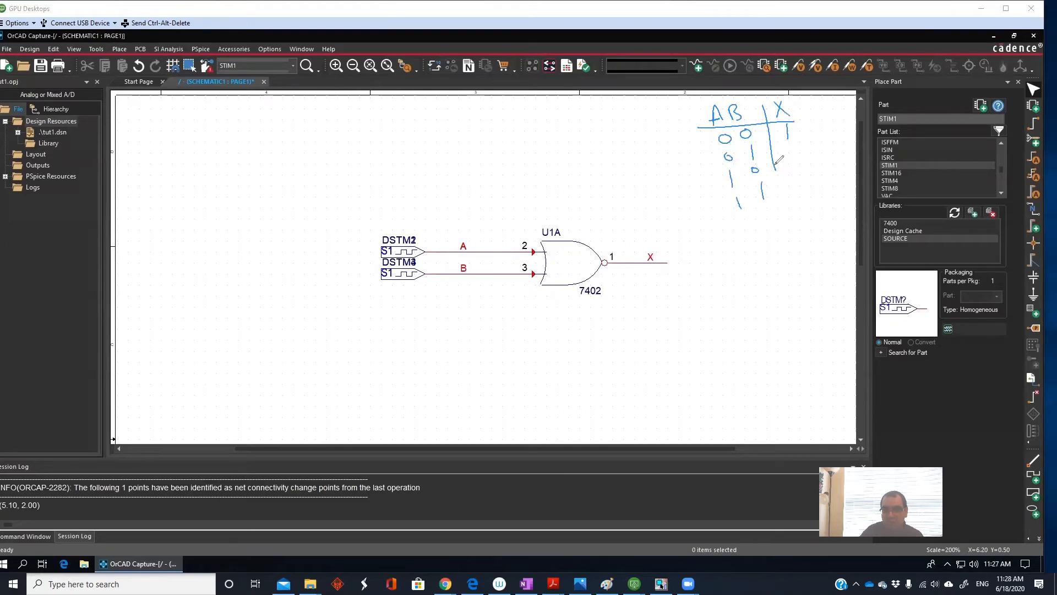
{"action": "left_click_drag", "start_coordinate": [775, 174], "coordinate": [782, 204]}
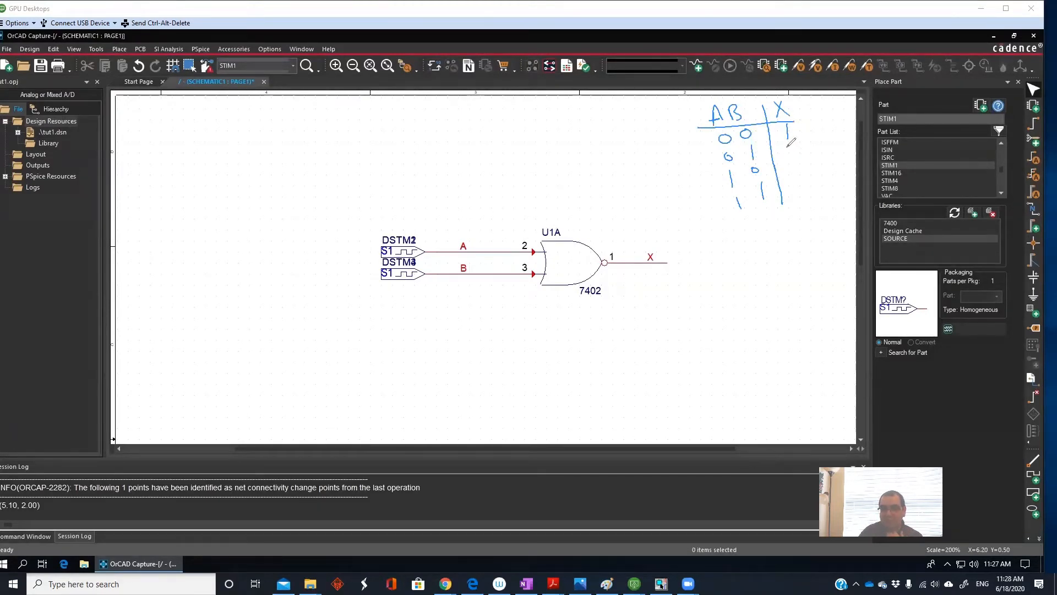
{"action": "left_click_drag", "start_coordinate": [788, 146], "coordinate": [797, 186]}
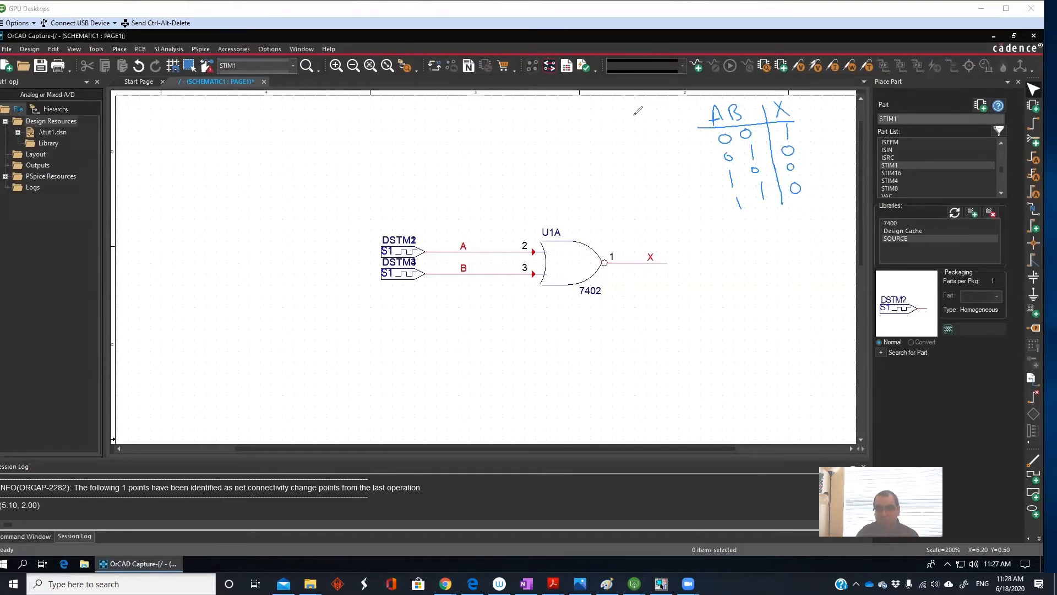
{"action": "mouse_move", "coordinate": [632, 131]}
{"action": "left_mouse_down"}
{"action": "mouse_move", "coordinate": [650, 108]}
{"action": "mouse_move", "coordinate": [694, 128]}
{"action": "mouse_move", "coordinate": [646, 145]}
{"action": "left_mouse_up"}
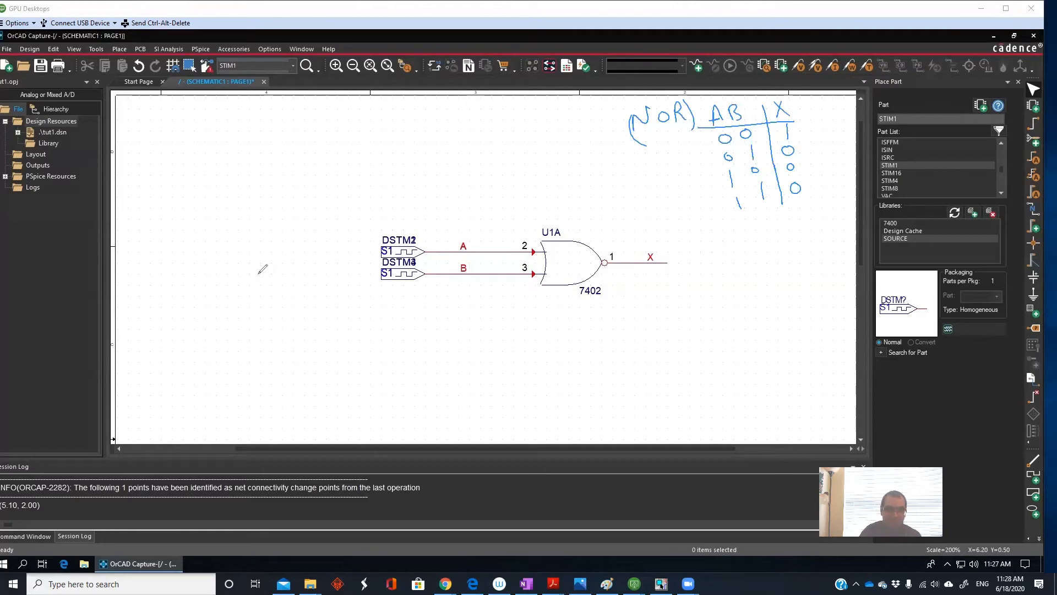
- Sketch the waveform for input B above the stimulus sources, alternating through the levels 0, 1, 0, 1
{"action": "left_click_drag", "start_coordinate": [180, 121], "coordinate": [180, 145]}
{"action": "left_click_drag", "start_coordinate": [176, 127], "coordinate": [179, 145]}
{"action": "left_click_drag", "start_coordinate": [204, 132], "coordinate": [215, 141]}
{"action": "left_click_drag", "start_coordinate": [787, 126], "coordinate": [787, 138]}
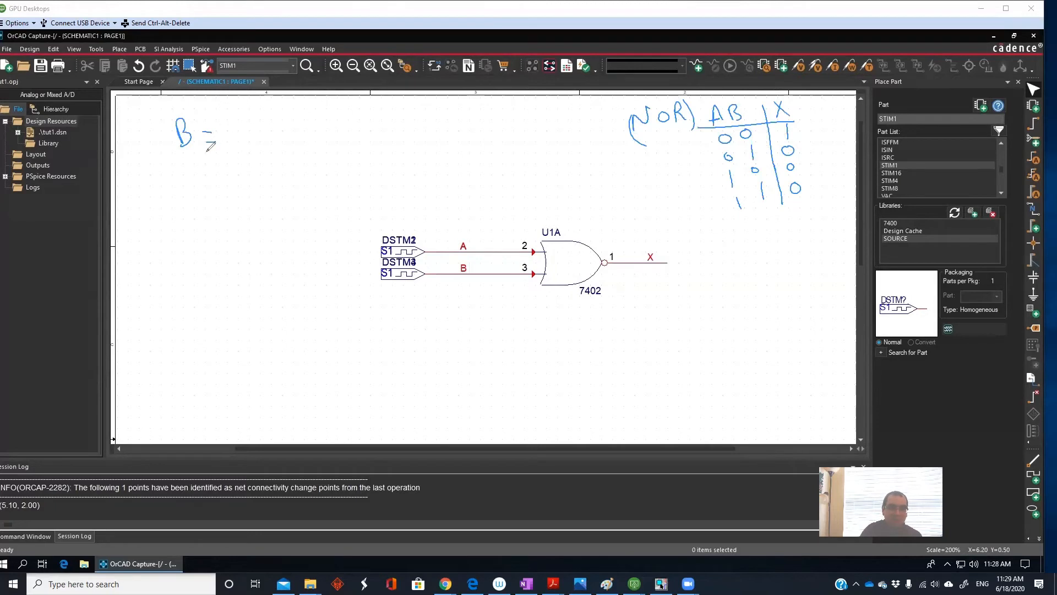
{"action": "mouse_move", "coordinate": [204, 153]}
{"action": "left_mouse_down"}
{"action": "mouse_move", "coordinate": [256, 149]}
{"action": "mouse_move", "coordinate": [243, 132]}
{"action": "mouse_move", "coordinate": [258, 119]}
{"action": "mouse_move", "coordinate": [286, 119]}
{"action": "mouse_move", "coordinate": [288, 142]}
{"action": "mouse_move", "coordinate": [320, 137]}
{"action": "mouse_move", "coordinate": [317, 118]}
{"action": "mouse_move", "coordinate": [350, 143]}
{"action": "left_mouse_up"}
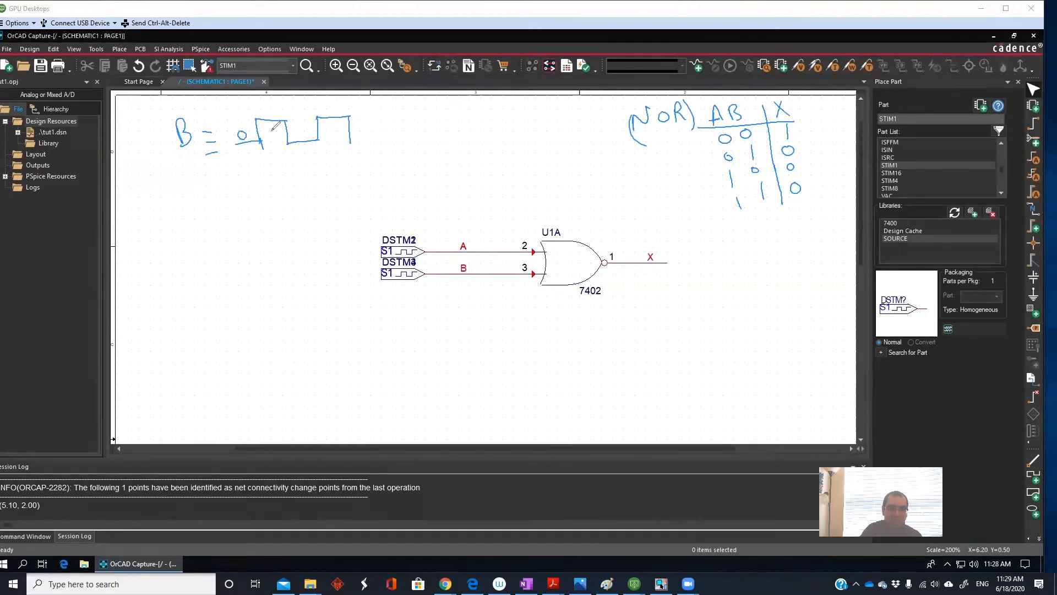
{"action": "mouse_move", "coordinate": [269, 105]}
{"action": "left_mouse_down"}
{"action": "mouse_move", "coordinate": [269, 118]}
{"action": "mouse_move", "coordinate": [302, 130]}
{"action": "mouse_move", "coordinate": [326, 117]}
{"action": "left_mouse_up"}
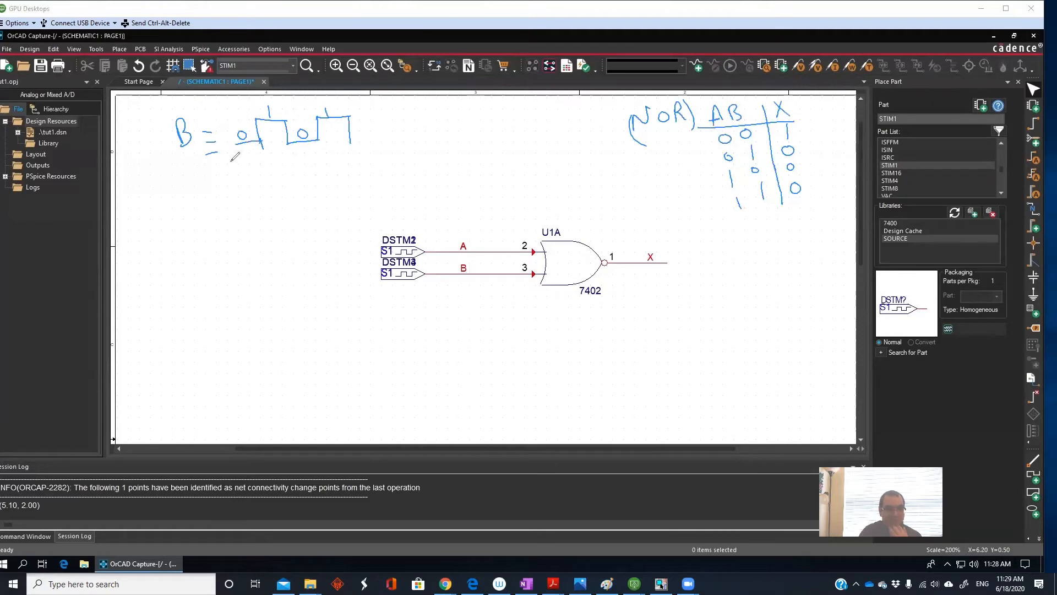
- Mark the B waveform's transition times as 0s, 0.5 ms, 1 ms, 1.5 ms and 2 ms beneath the sketch
{"action": "left_click_drag", "start_coordinate": [234, 160], "coordinate": [239, 167]}
{"action": "left_click_drag", "start_coordinate": [261, 161], "coordinate": [277, 180]}
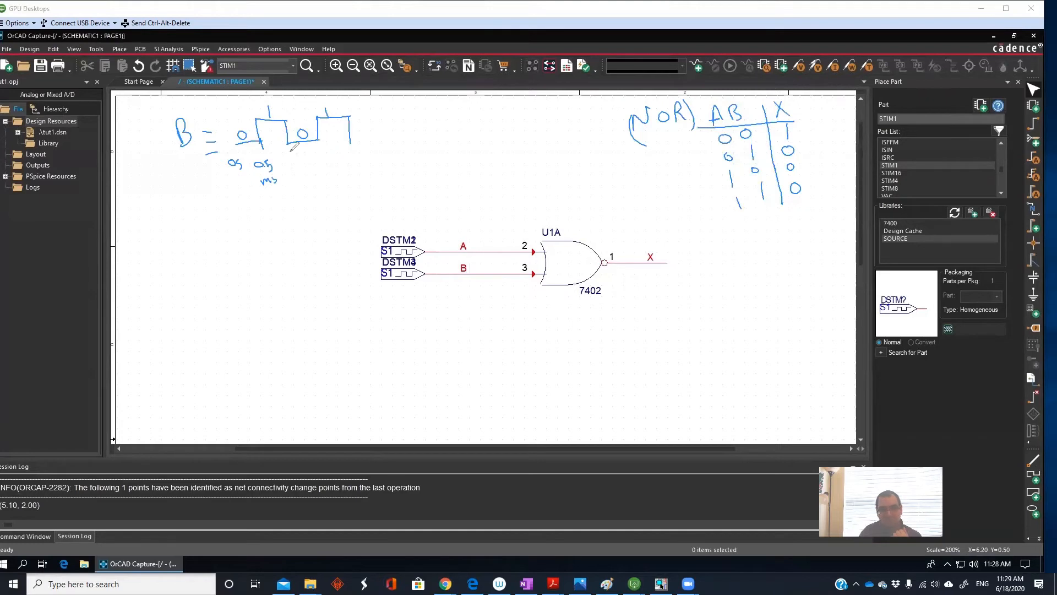
{"action": "mouse_move", "coordinate": [262, 142]}
{"action": "left_mouse_down"}
{"action": "mouse_move", "coordinate": [289, 177]}
{"action": "mouse_move", "coordinate": [304, 170]}
{"action": "left_mouse_up"}
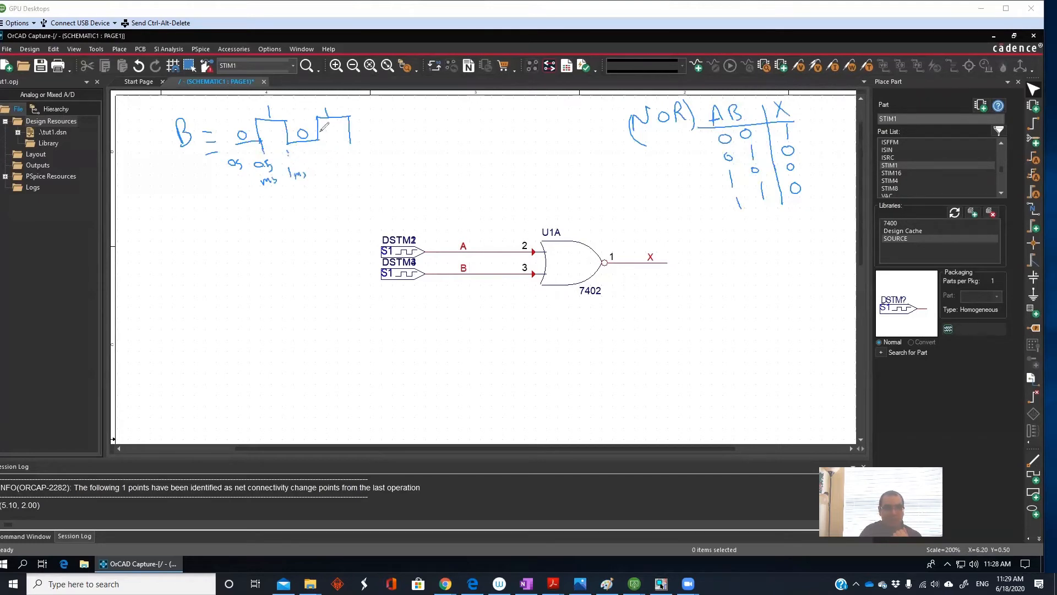
{"action": "left_click", "coordinate": [322, 163]}
{"action": "left_click", "coordinate": [324, 177]}
{"action": "left_click_drag", "start_coordinate": [319, 170], "coordinate": [325, 180]}
{"action": "left_click_drag", "start_coordinate": [332, 178], "coordinate": [338, 179]}
{"action": "left_click_drag", "start_coordinate": [343, 174], "coordinate": [340, 179]}
{"action": "left_click_drag", "start_coordinate": [358, 144], "coordinate": [376, 142]}
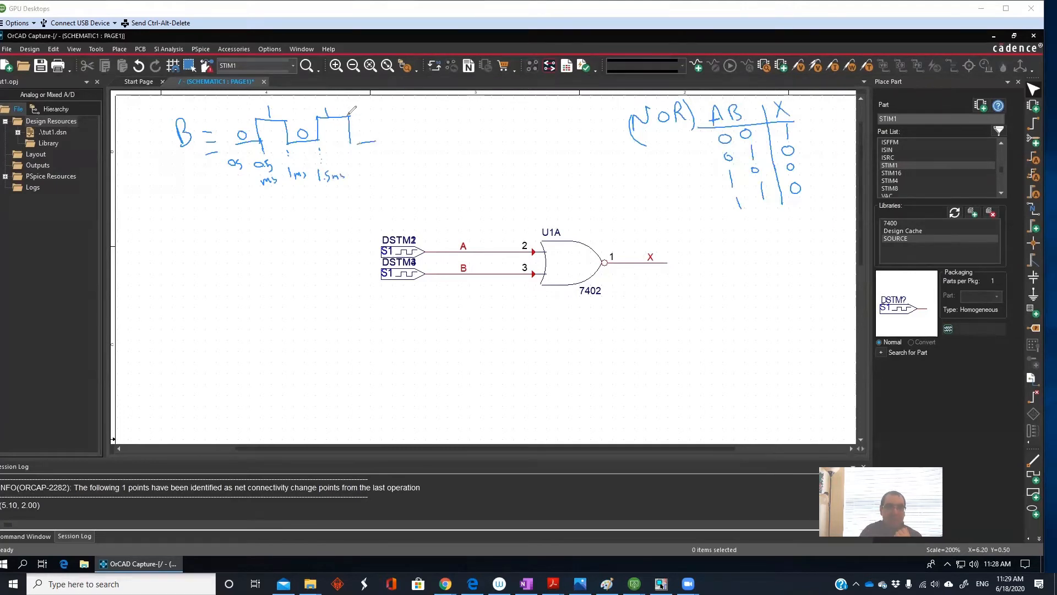
{"action": "left_click_drag", "start_coordinate": [350, 161], "coordinate": [368, 161]}
{"action": "left_click_drag", "start_coordinate": [373, 157], "coordinate": [371, 160]}
{"action": "left_click", "coordinate": [351, 146]}
{"action": "left_click", "coordinate": [352, 155]}
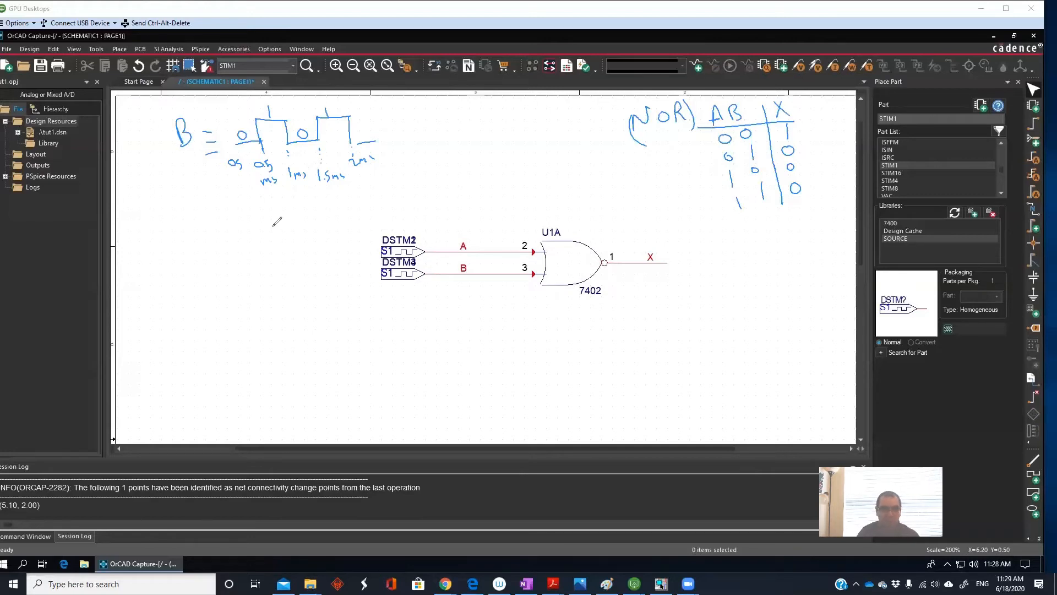
- Sketch the waveform for input A below the B waveform, with the levels 0, 0, 1, 1
{"action": "left_click_drag", "start_coordinate": [192, 206], "coordinate": [210, 217]}
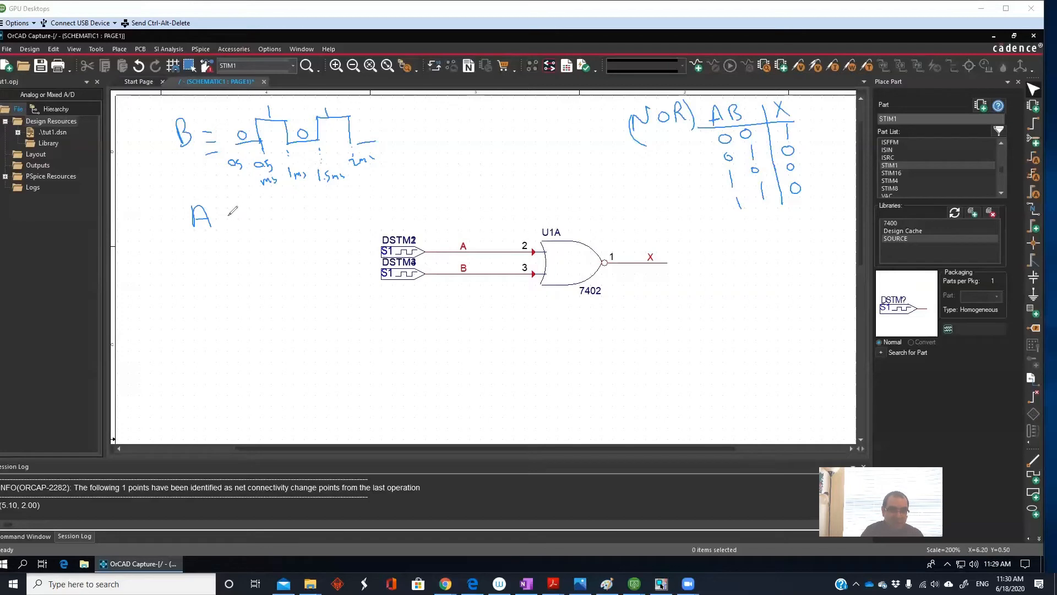
{"action": "mouse_move", "coordinate": [229, 214]}
{"action": "left_mouse_down"}
{"action": "mouse_move", "coordinate": [296, 213]}
{"action": "mouse_move", "coordinate": [250, 201]}
{"action": "left_mouse_up"}
{"action": "left_click_drag", "start_coordinate": [279, 197], "coordinate": [385, 190]}
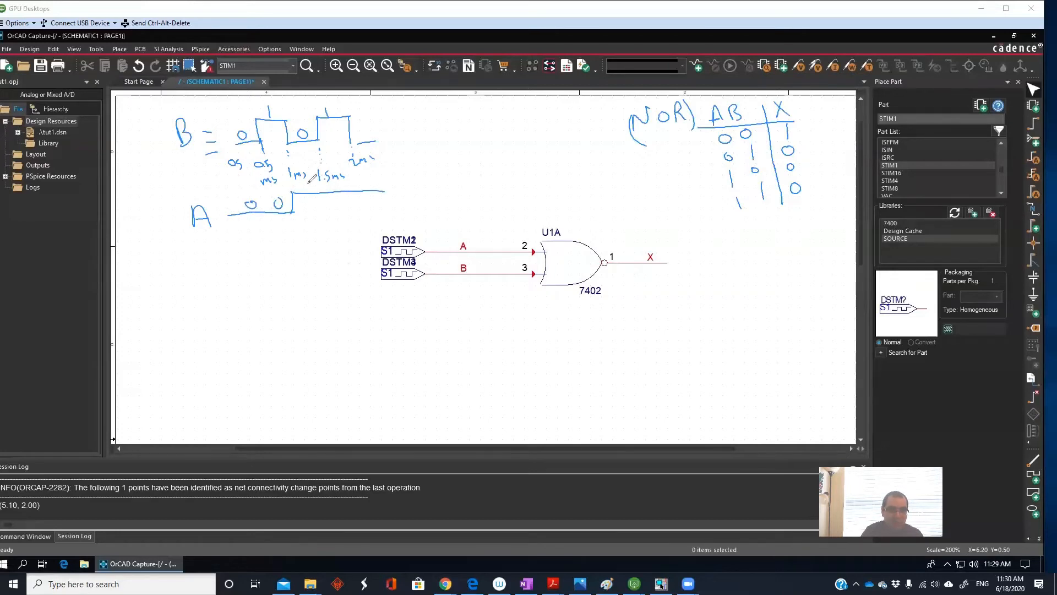
{"action": "left_click_drag", "start_coordinate": [309, 183], "coordinate": [355, 187]}
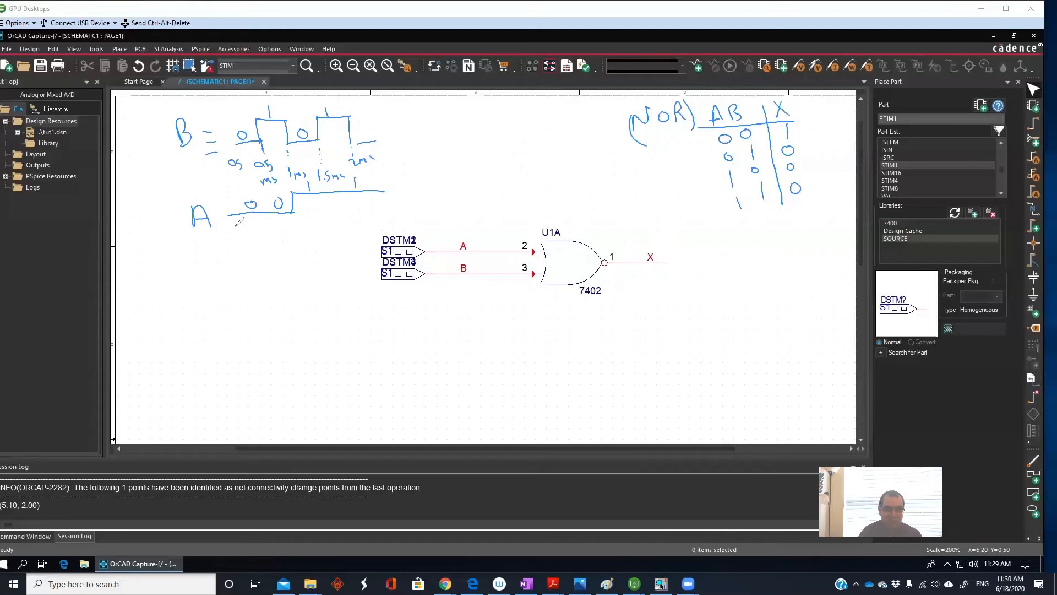
- Mark the A waveform's times as 0s, 1 ms and 2 ms, with a drop to low at the end
{"action": "left_click_drag", "start_coordinate": [227, 219], "coordinate": [232, 251]}
{"action": "left_click_drag", "start_coordinate": [291, 224], "coordinate": [292, 225]}
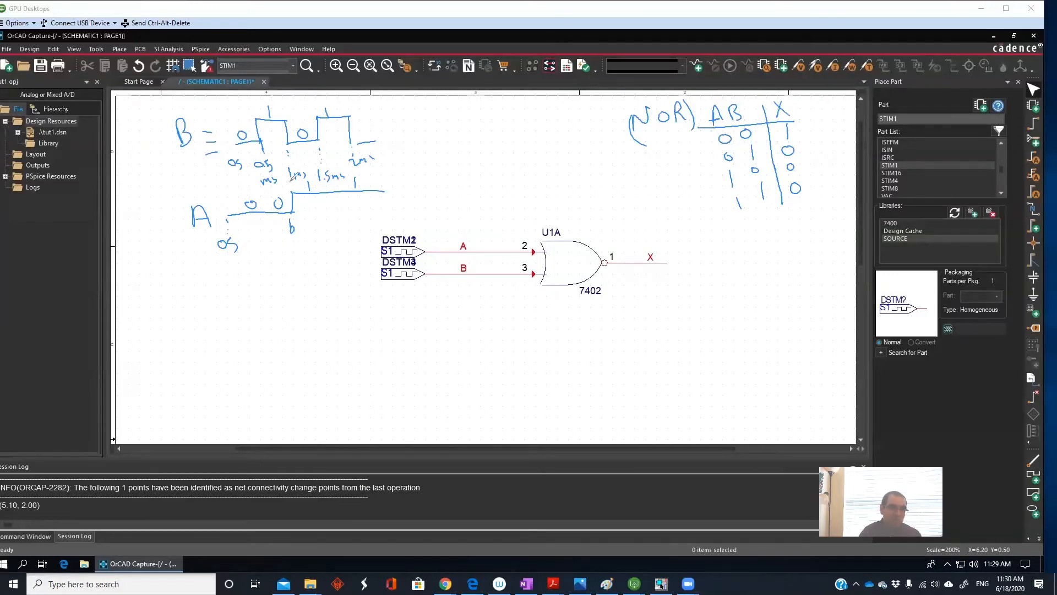
{"action": "mouse_move", "coordinate": [279, 249]}
{"action": "left_mouse_down"}
{"action": "mouse_move", "coordinate": [282, 263]}
{"action": "mouse_move", "coordinate": [295, 254]}
{"action": "left_mouse_up"}
{"action": "left_click_drag", "start_coordinate": [301, 248], "coordinate": [297, 255]}
{"action": "left_click_drag", "start_coordinate": [385, 192], "coordinate": [383, 232]}
{"action": "left_click_drag", "start_coordinate": [383, 230], "coordinate": [382, 222]}
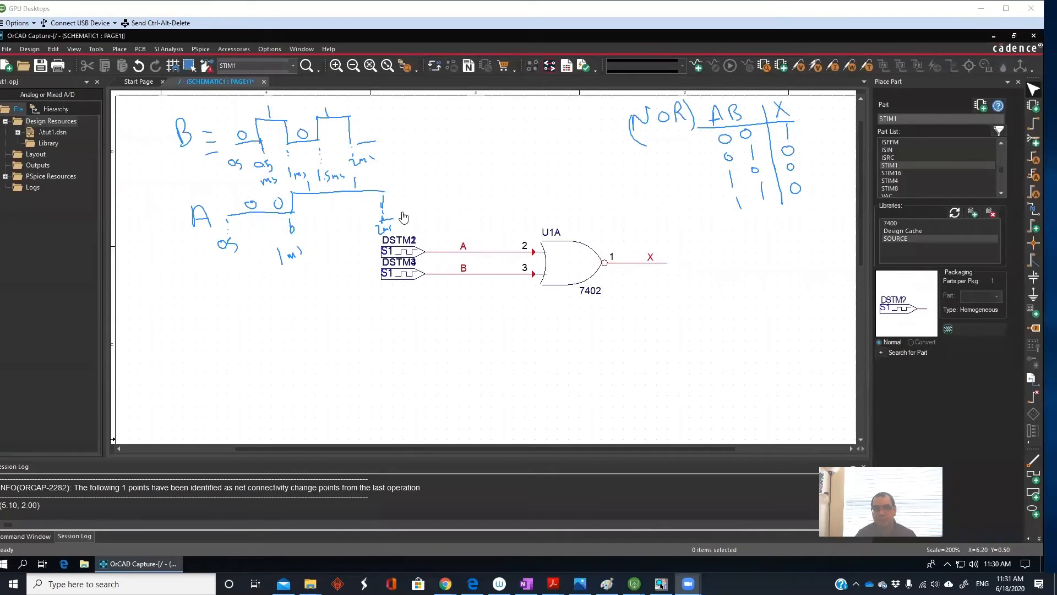
- Open the properties of the stimulus source driving wire B and set COMMAND2 to 0.5ms 1
{"action": "double_click", "coordinate": [396, 274]}
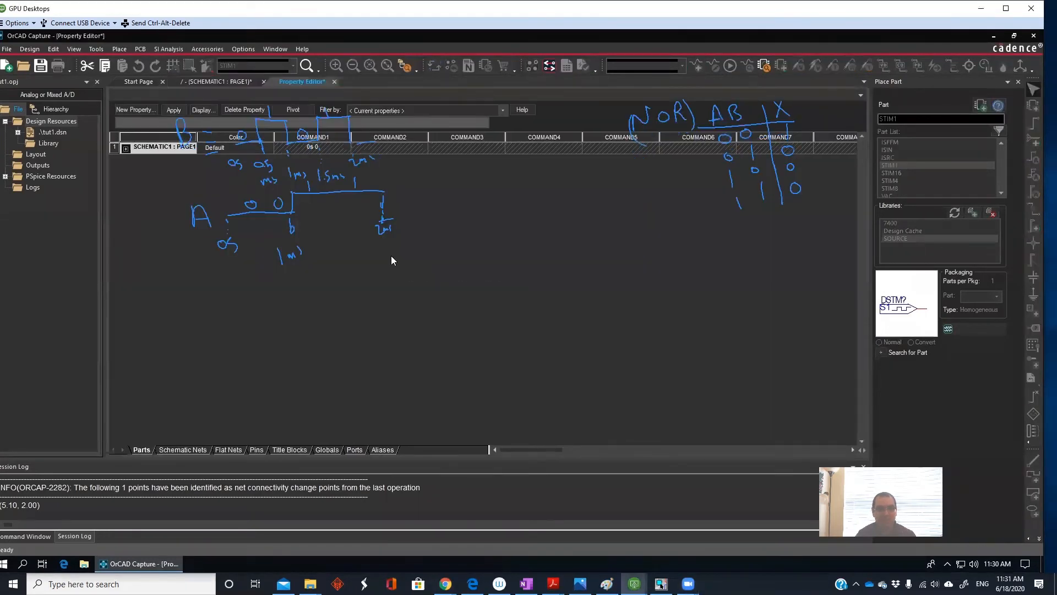
{"action": "left_click", "coordinate": [343, 122]}
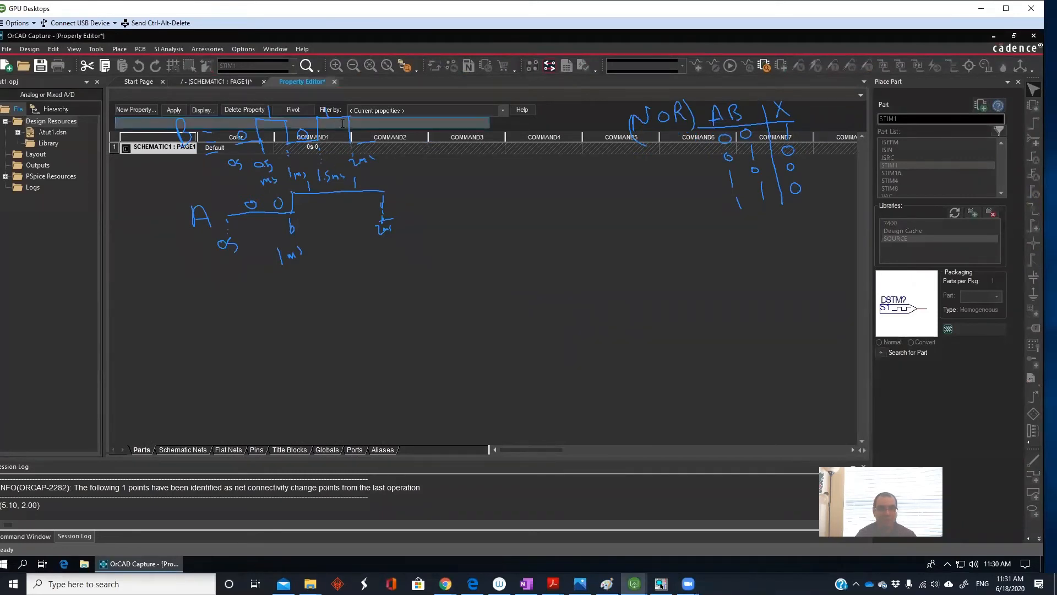
{"action": "left_click", "coordinate": [361, 158]}
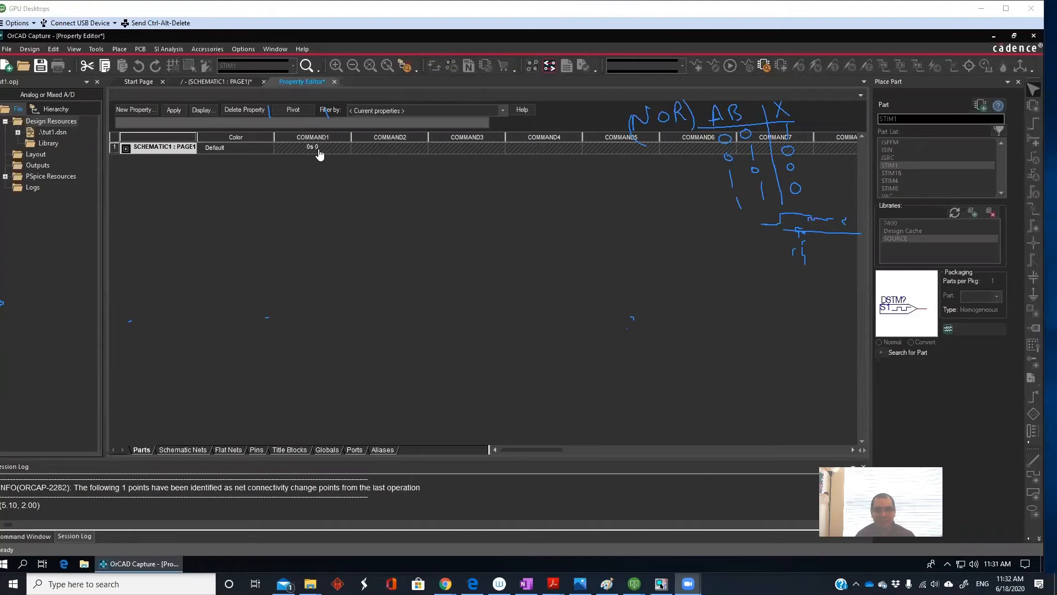
{"action": "left_click", "coordinate": [378, 148]}
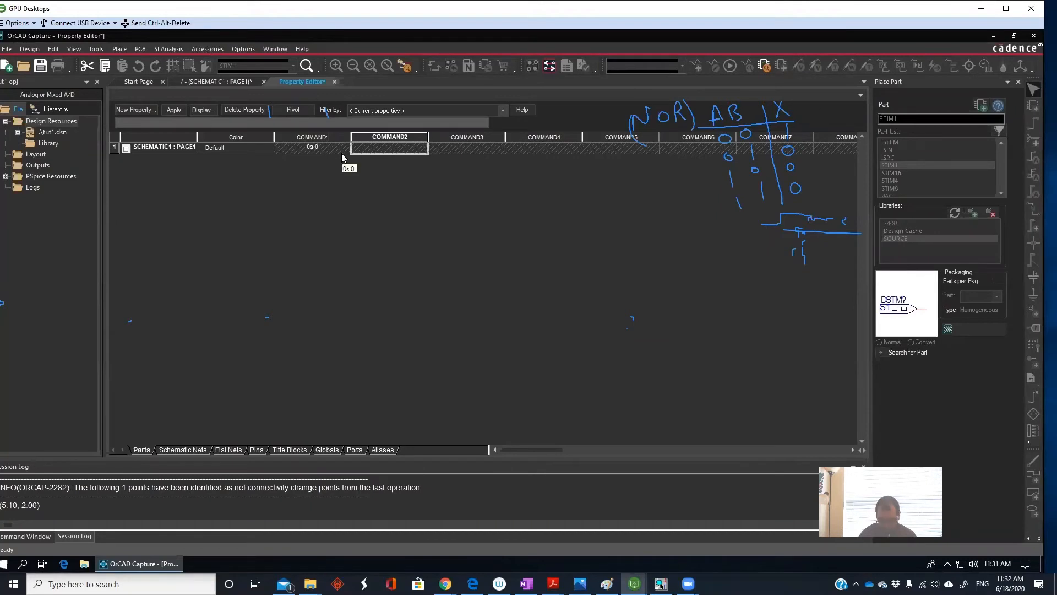
{"action": "type", "text": "0.5"}
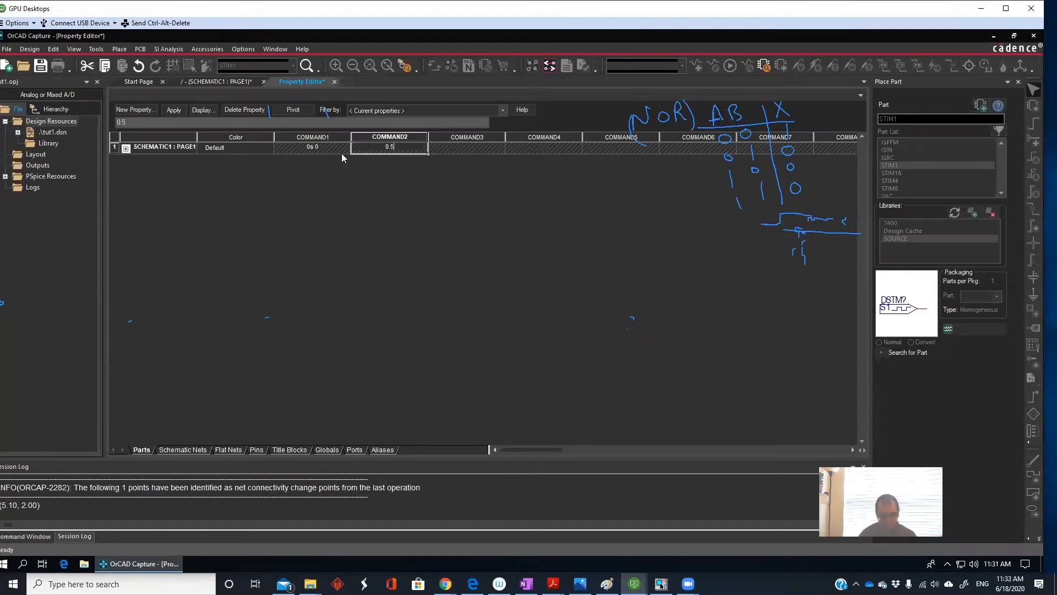
{"action": "type", "text": "ms 1"}
- Set COMMAND3 to 1ms 0, COMMAND4 to 1.5ms 1 and COMMAND5 to 2ms 0 for wire B's stimulus, and apply the changes
{"action": "left_click", "coordinate": [452, 149]}
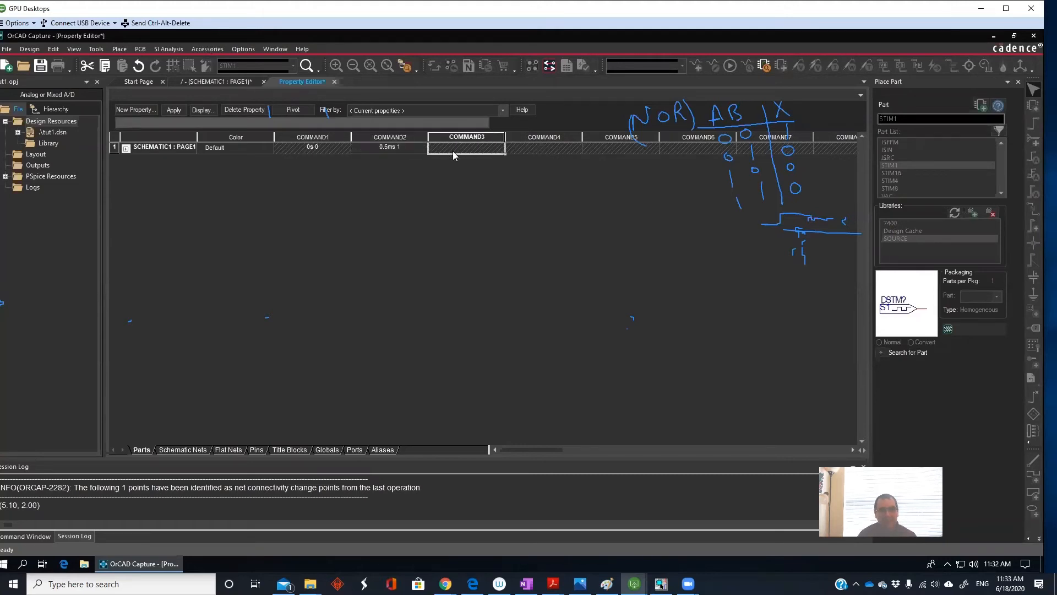
{"action": "type", "text": "1ms 0"}
{"action": "left_click", "coordinate": [543, 148]}
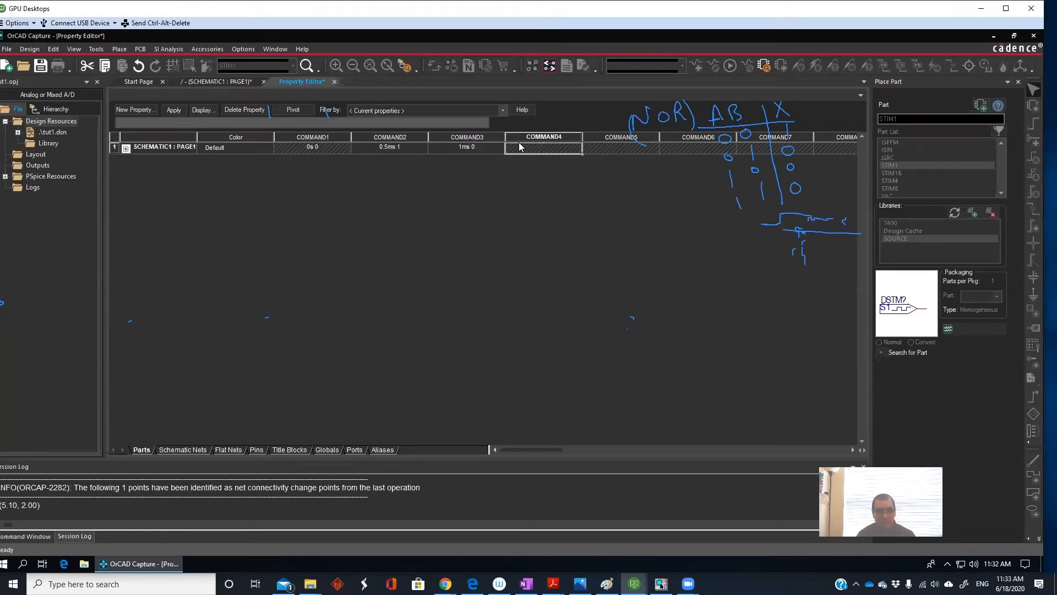
{"action": "type", "text": "1.5ms 1"}
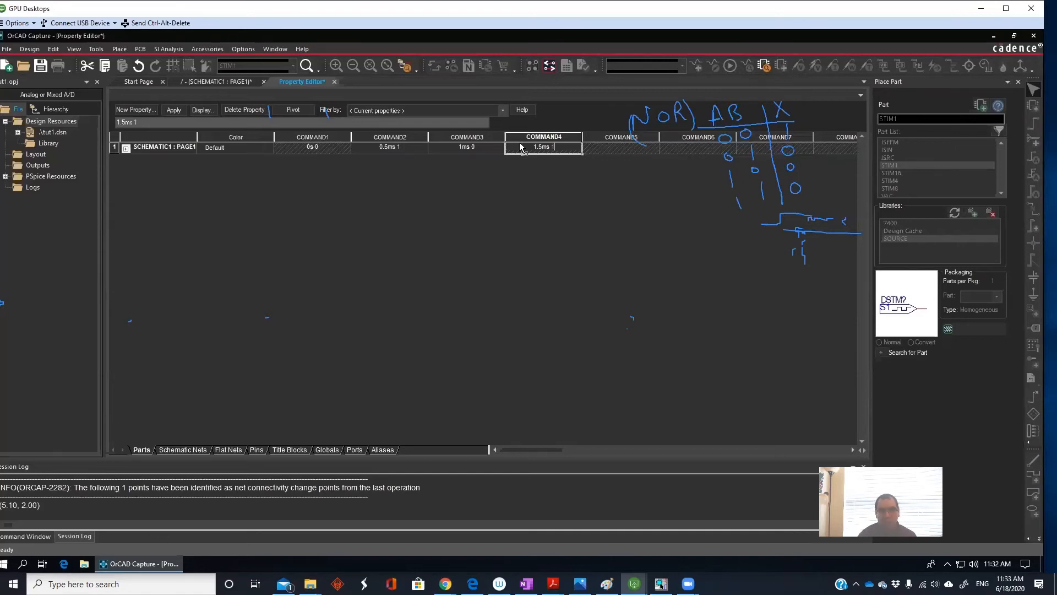
{"action": "left_click", "coordinate": [604, 149]}
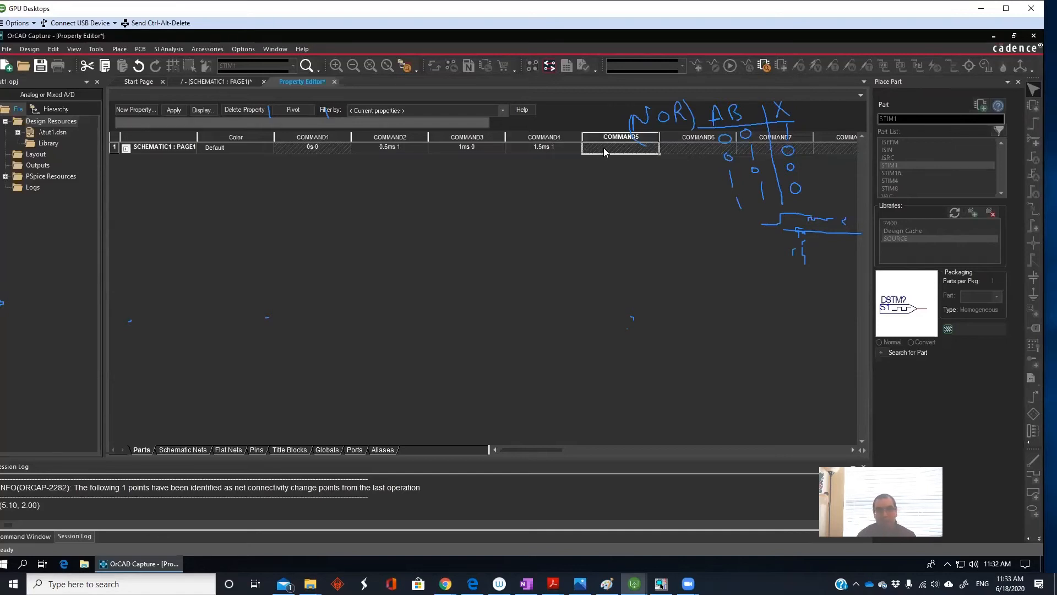
{"action": "type", "text": "2ms 0"}
{"action": "left_click", "coordinate": [334, 82]}
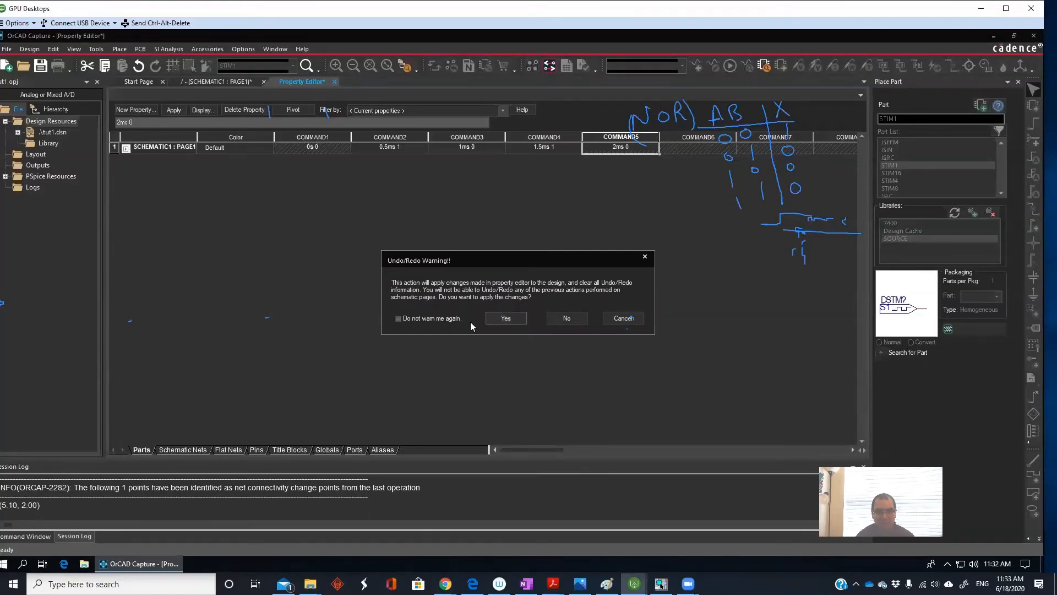
{"action": "left_click", "coordinate": [501, 318]}
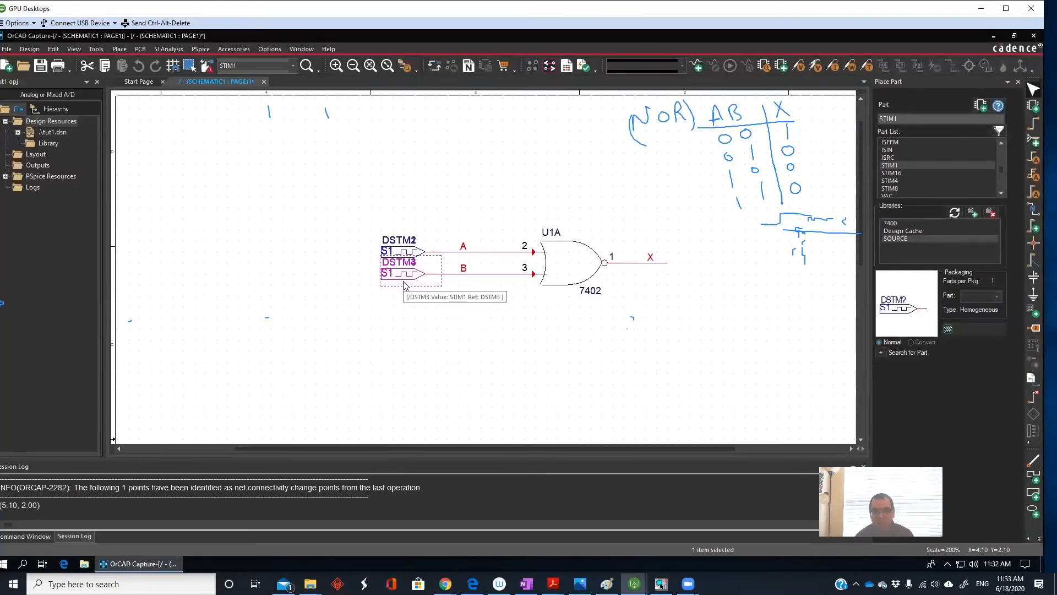
- For the stimulus source driving wire A, set COMMAND2 to 1ms 1 and COMMAND3 to 2ms 0, and close its properties
{"action": "left_click", "coordinate": [397, 252]}
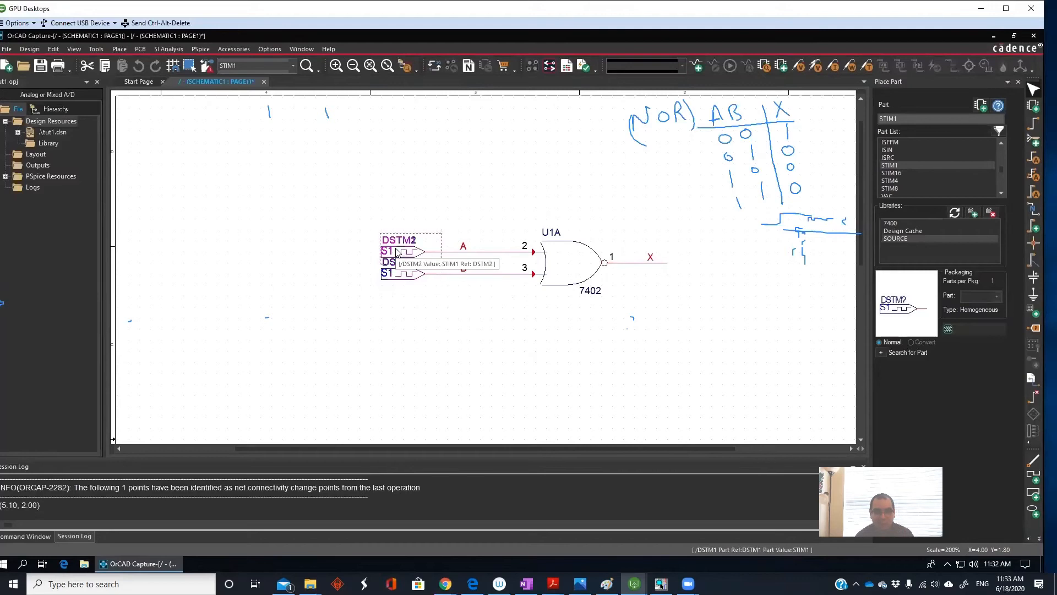
{"action": "double_click", "coordinate": [397, 252]}
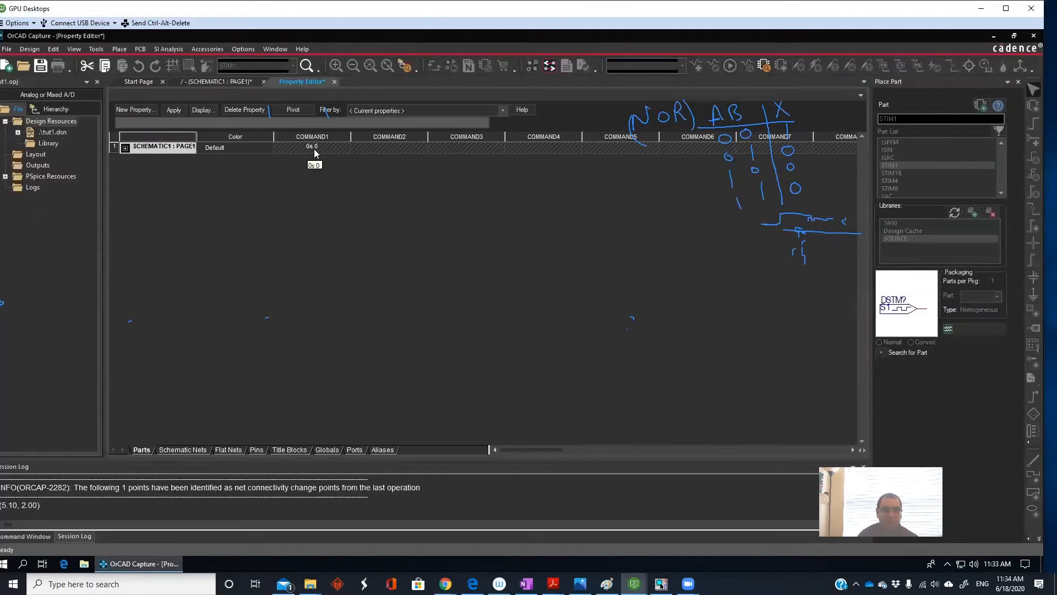
{"action": "left_click", "coordinate": [389, 148]}
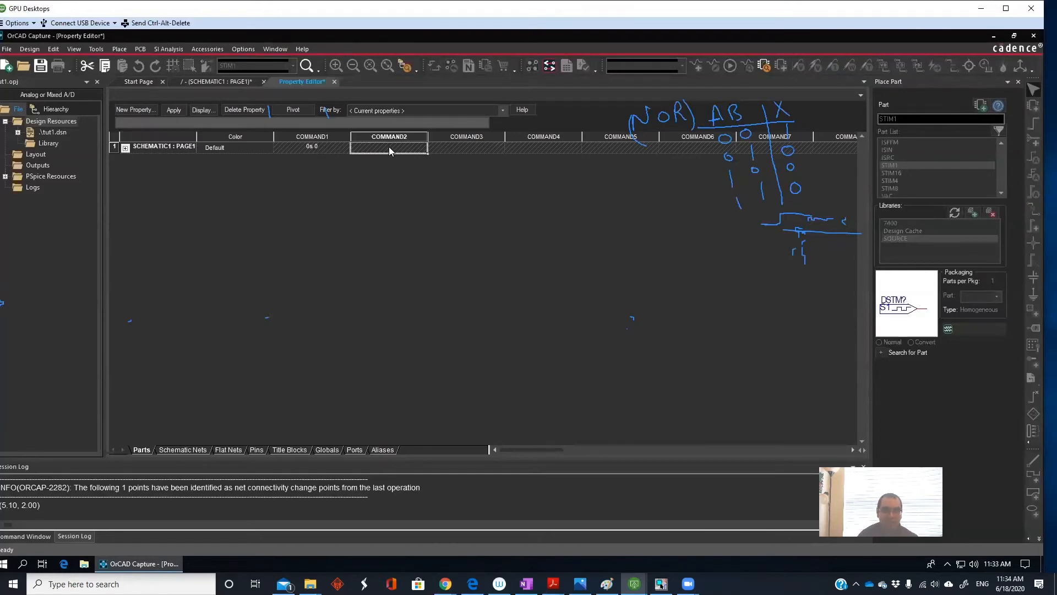
{"action": "type", "text": "1m"}
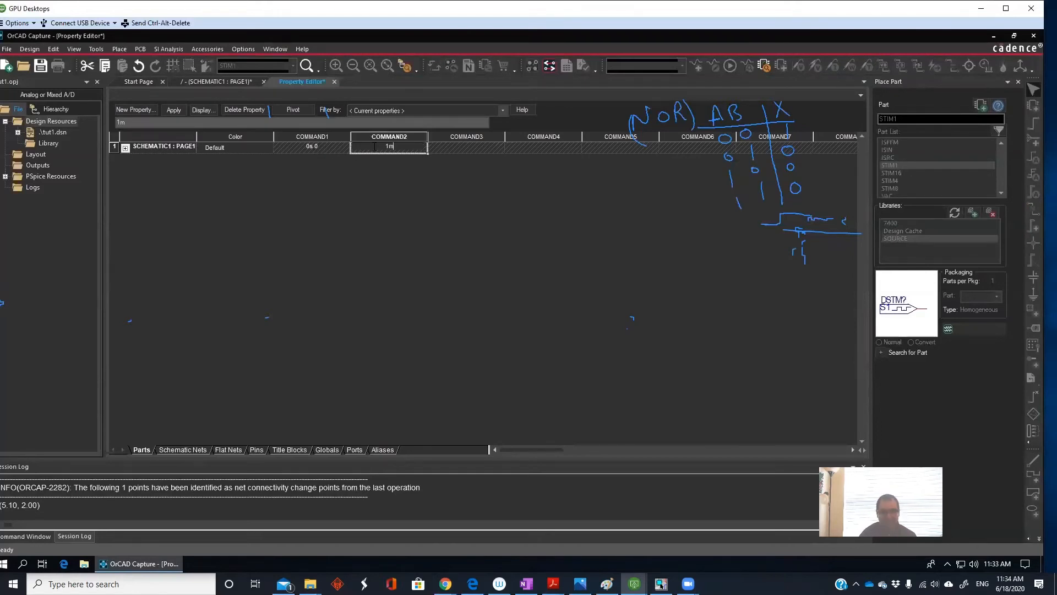
{"action": "type", "text": "s 1"}
{"action": "left_click", "coordinate": [473, 148]}
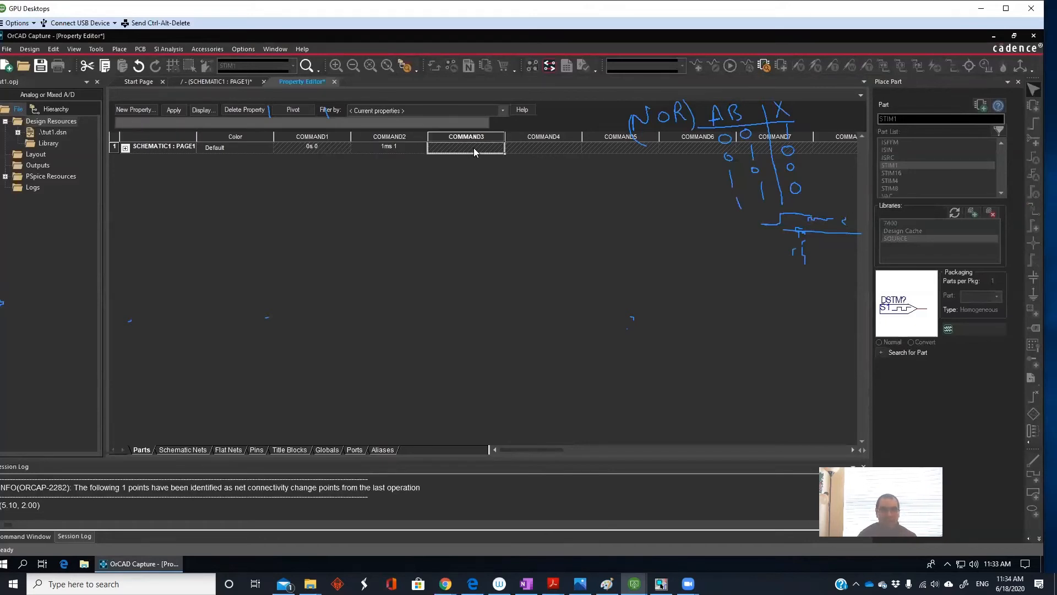
{"action": "type", "text": "2ms 0"}
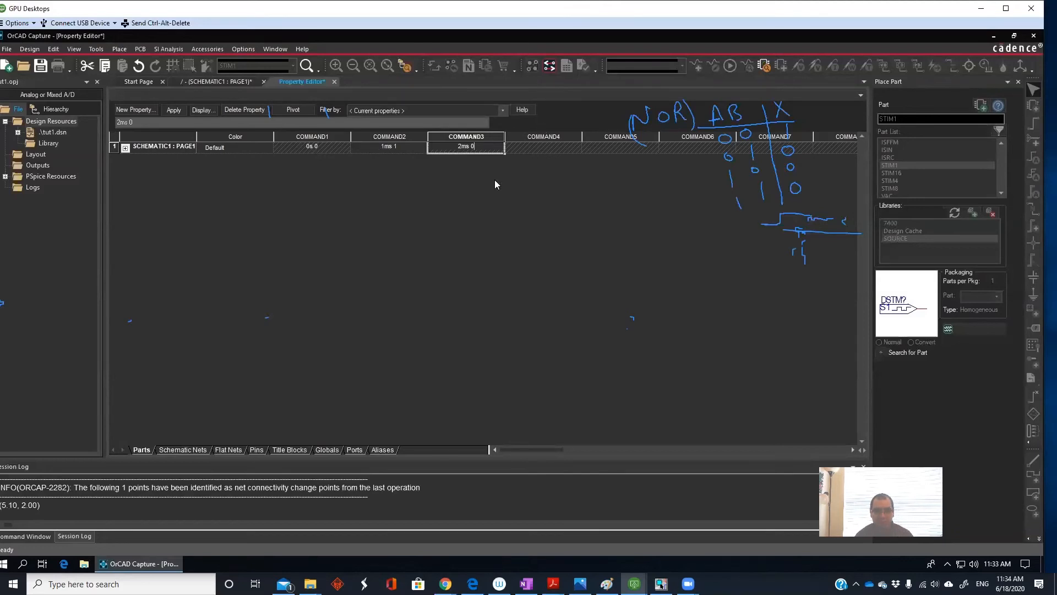
{"action": "key", "text": "Tab"}
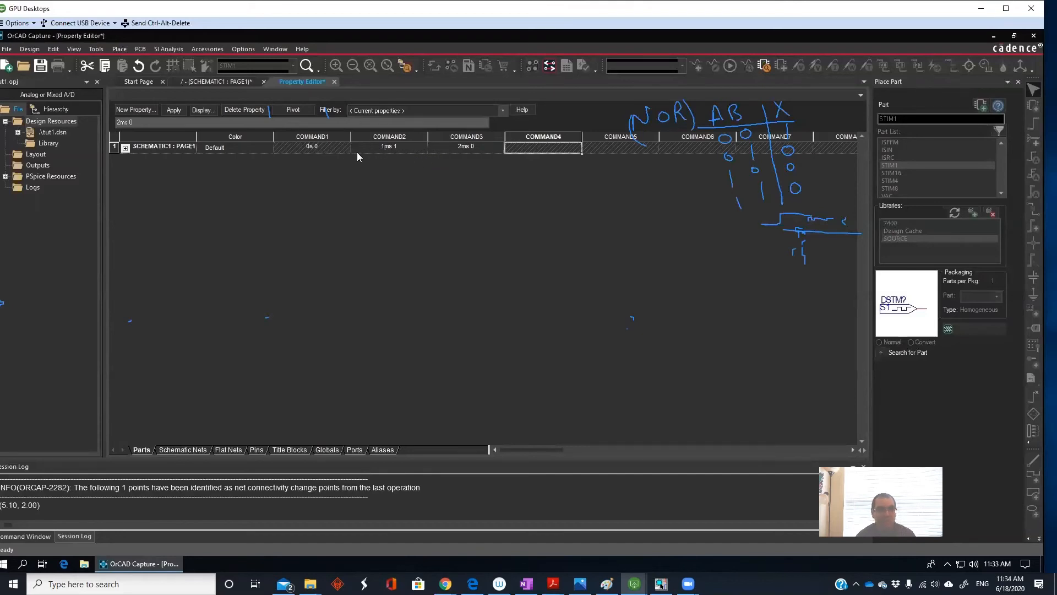
{"action": "left_click", "coordinate": [335, 81]}
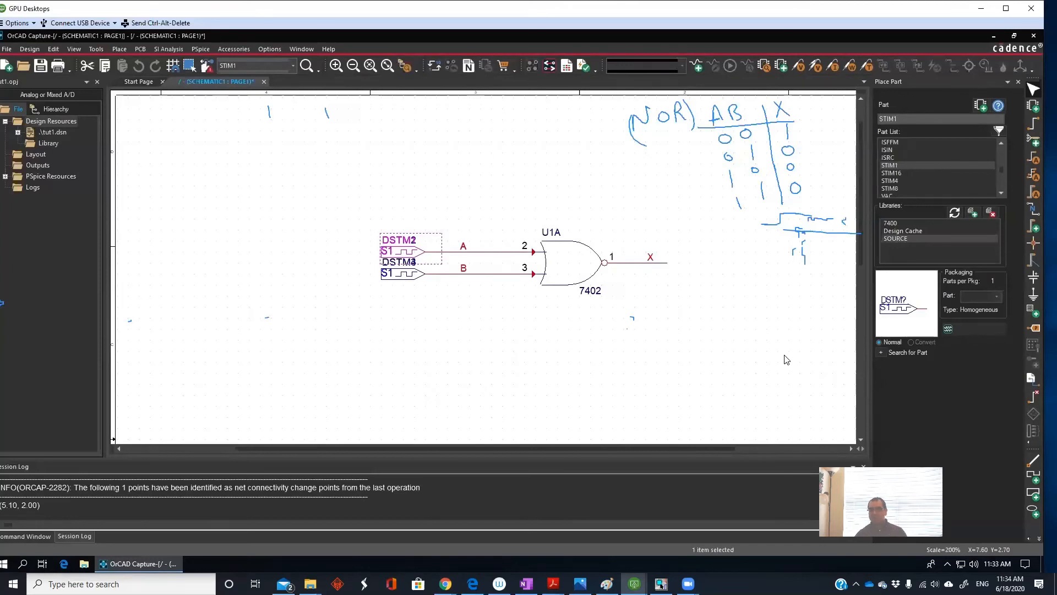
- Place voltage/digital level markers on wires A, B and X
{"action": "left_click", "coordinate": [800, 67]}
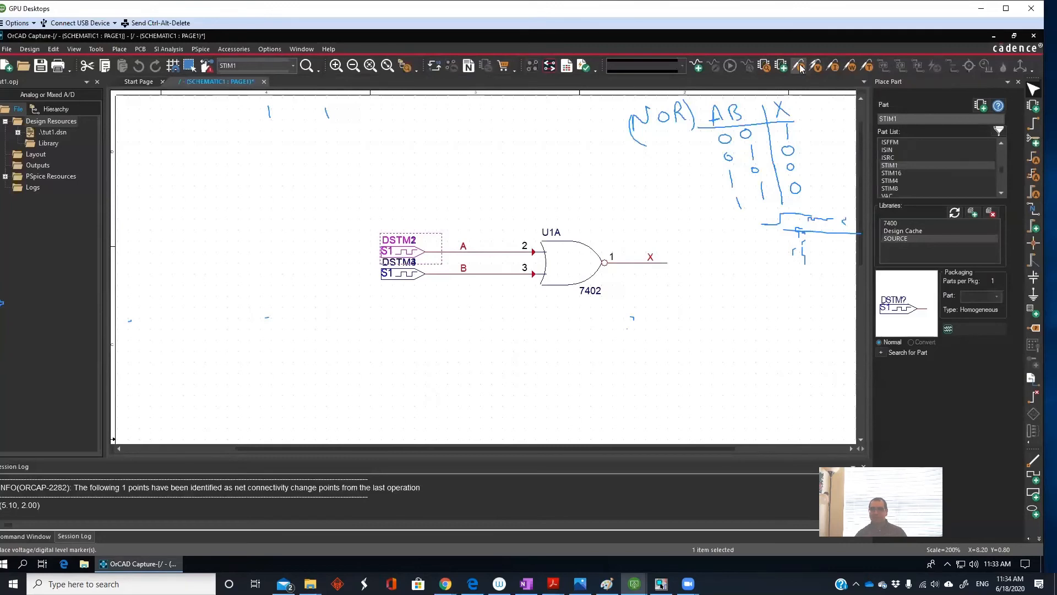
{"action": "left_click", "coordinate": [485, 253]}
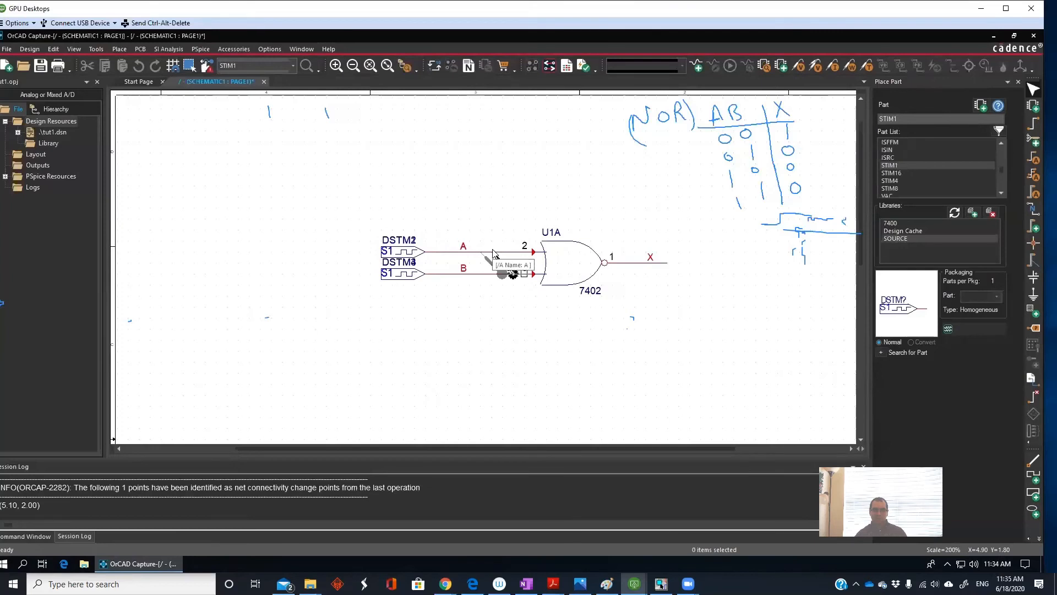
{"action": "left_click", "coordinate": [471, 276]}
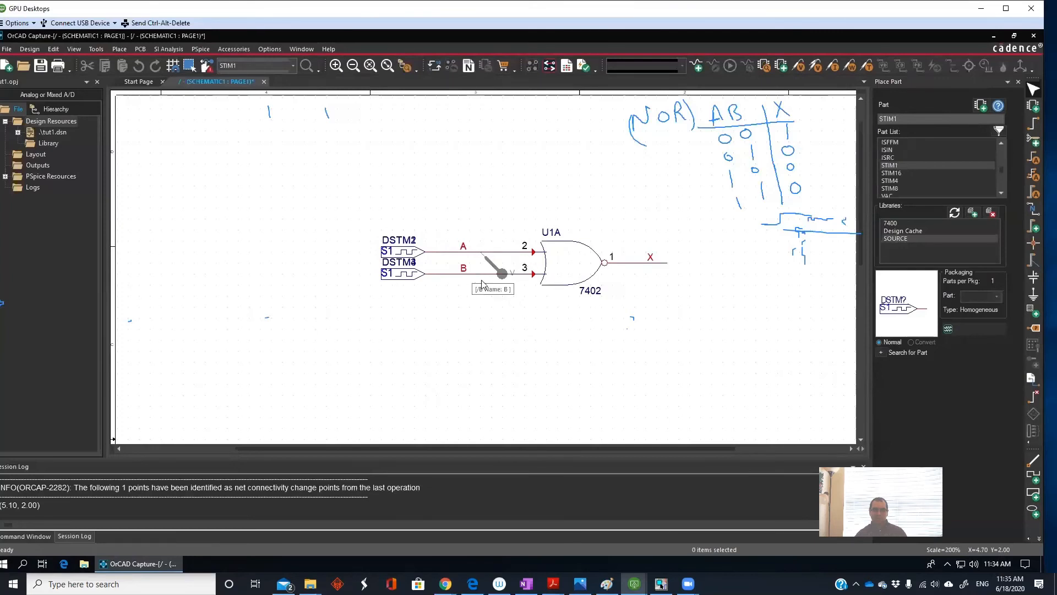
{"action": "left_click", "coordinate": [656, 259]}
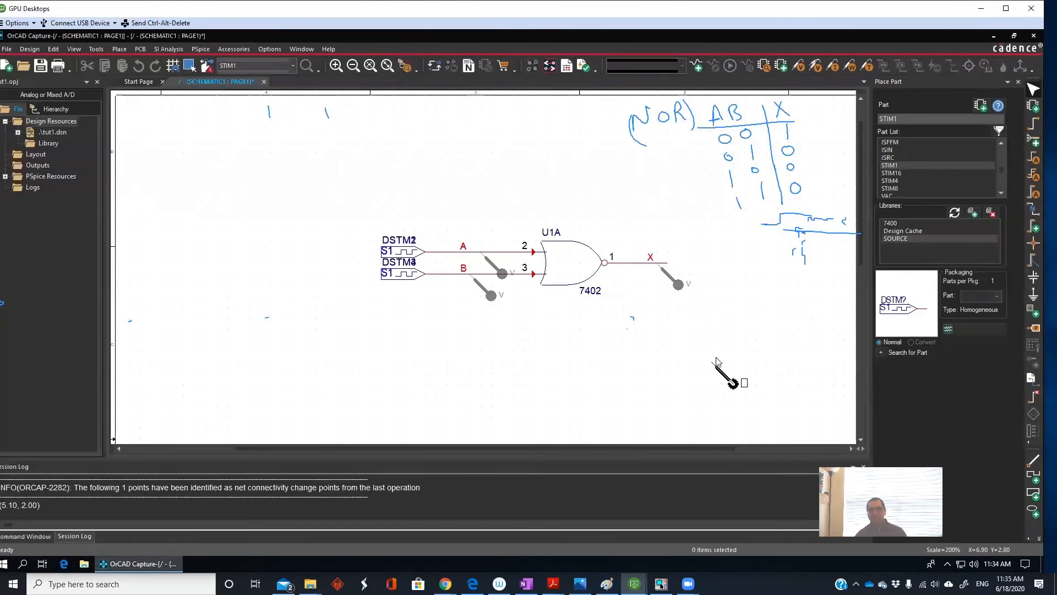
{"action": "key", "text": "Escape"}
- Create a simulation profile named Digitallogic1 with a transient run-to time of 2ms
{"action": "left_click", "coordinate": [697, 68]}
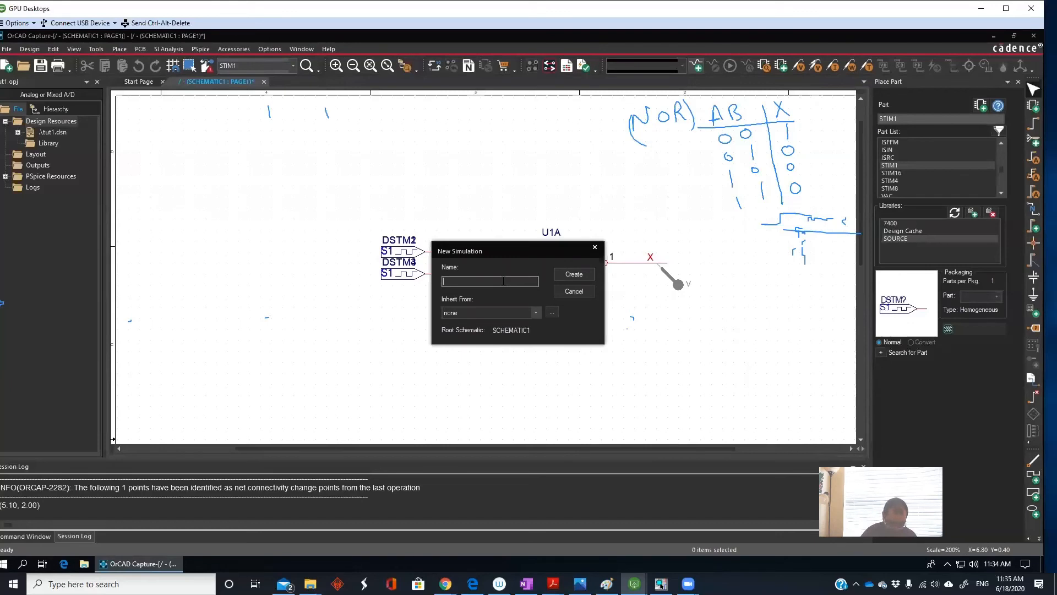
{"action": "type", "text": "Digitallogic1"}
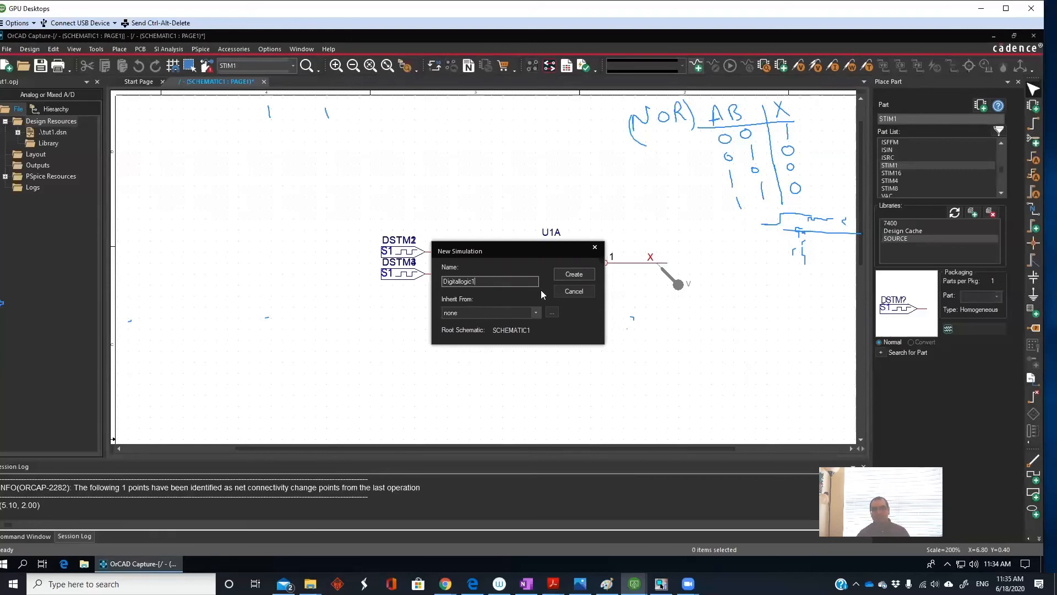
{"action": "left_click", "coordinate": [574, 275]}
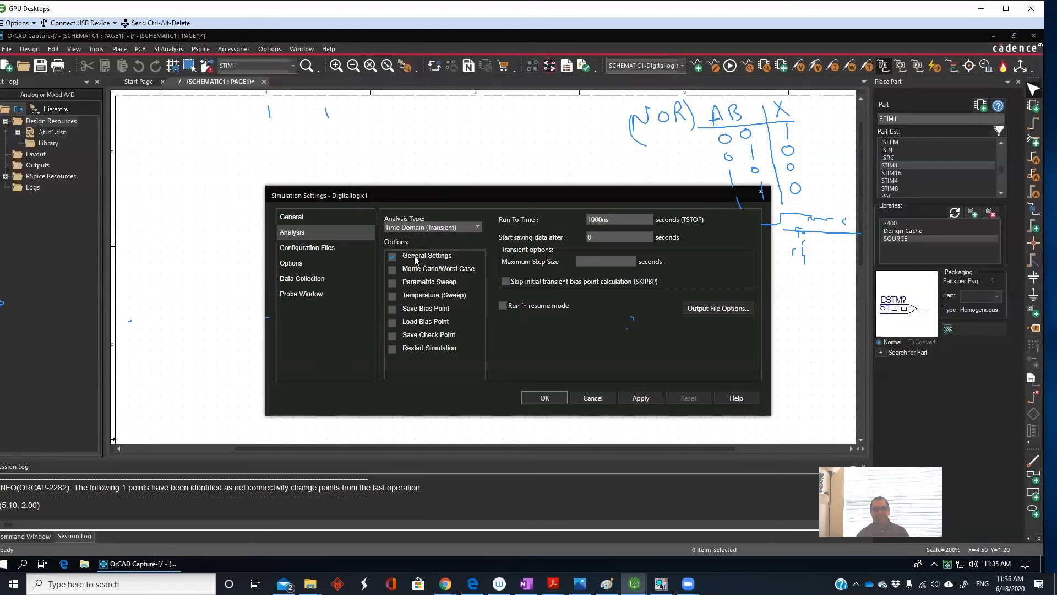
{"action": "left_click", "coordinate": [620, 221]}
{"action": "left_click_drag", "start_coordinate": [620, 219], "coordinate": [579, 218]}
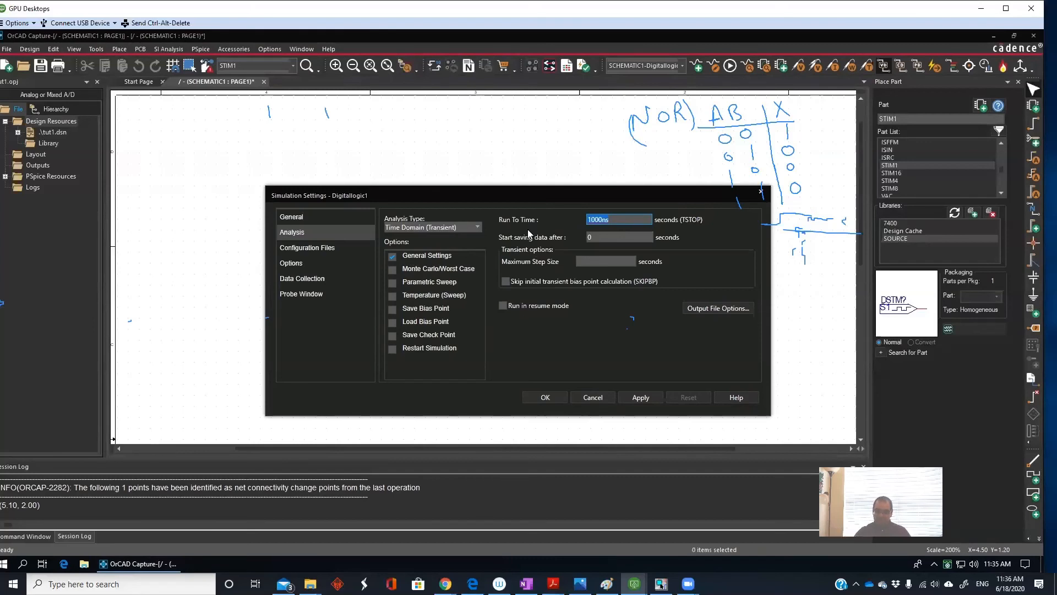
{"action": "type", "text": "2ms"}
{"action": "left_click", "coordinate": [545, 399]}
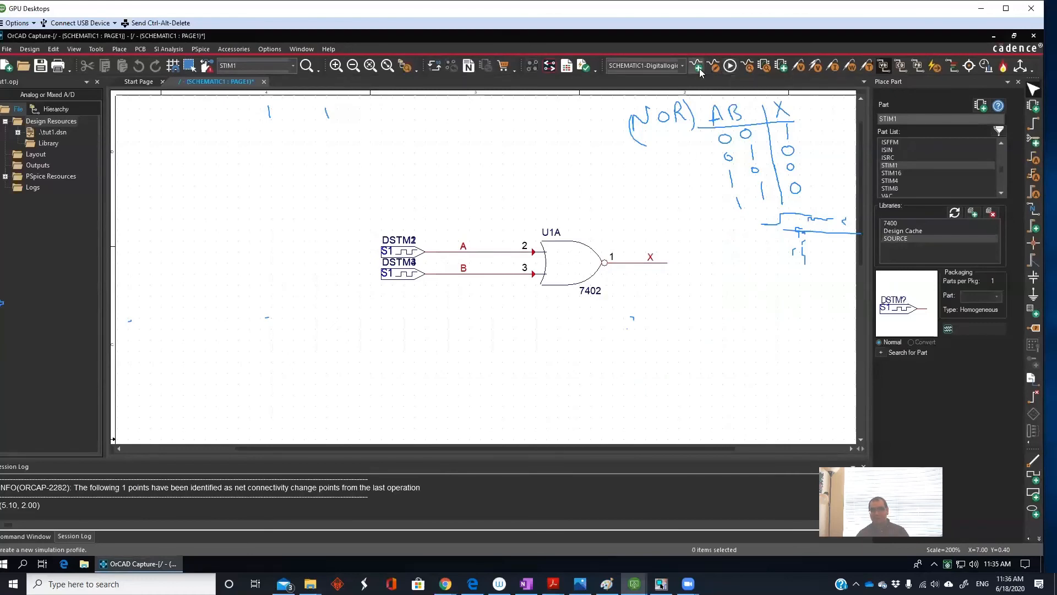
- Run the simulation, check the plot in PSpice A/D and return to the schematic in OrCAD Capture
{"action": "left_click", "coordinate": [730, 66]}
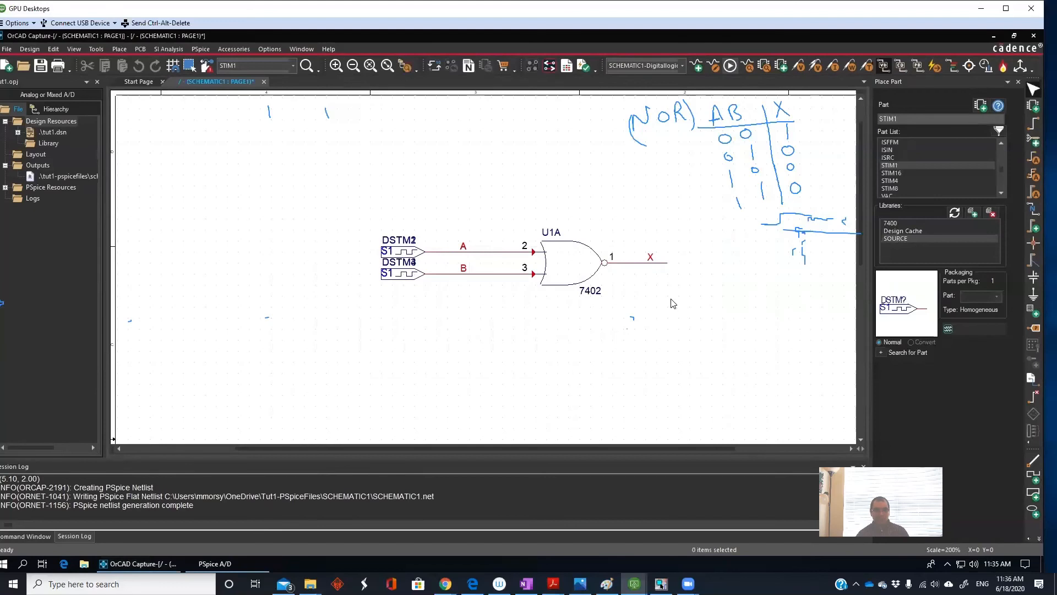
{"action": "mouse_move", "coordinate": [220, 565]}
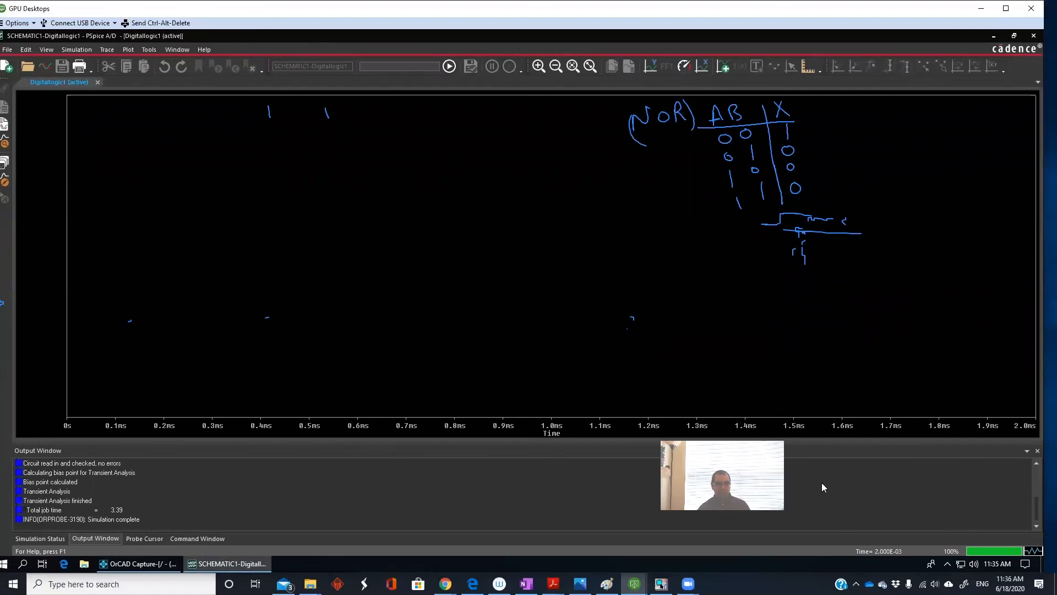
{"action": "left_click", "coordinate": [993, 36]}
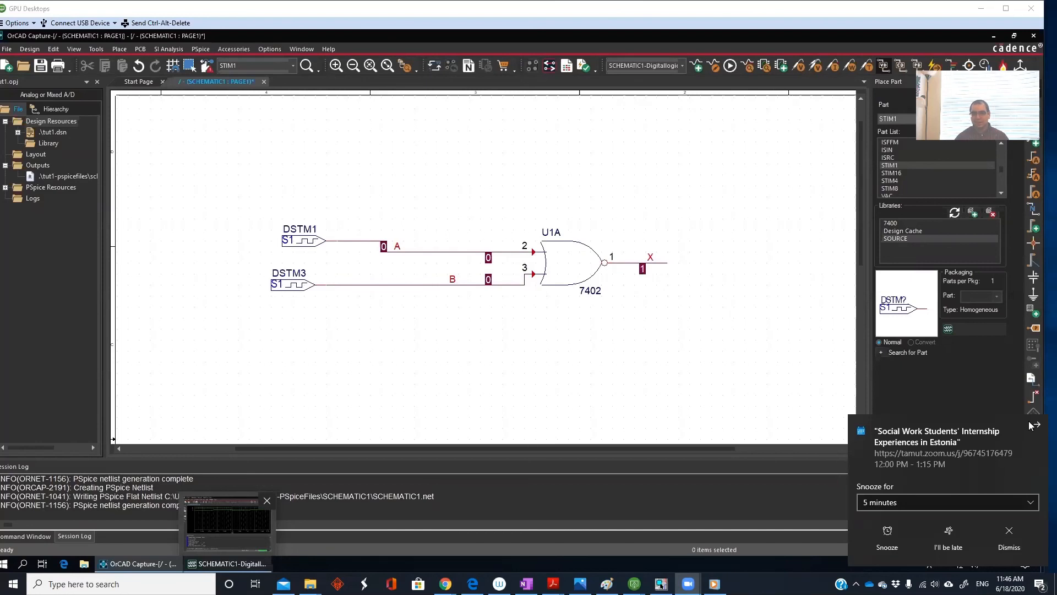
{"action": "left_click", "coordinate": [1032, 425]}
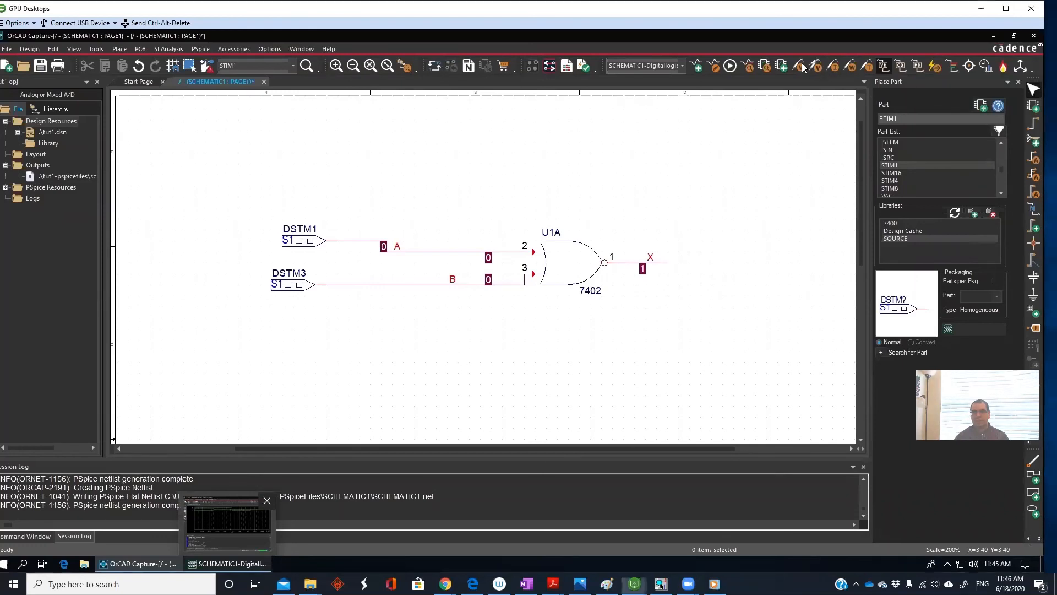
- Add voltage/digital level markers to input wires A and B and output wire X
{"action": "left_click", "coordinate": [425, 254]}
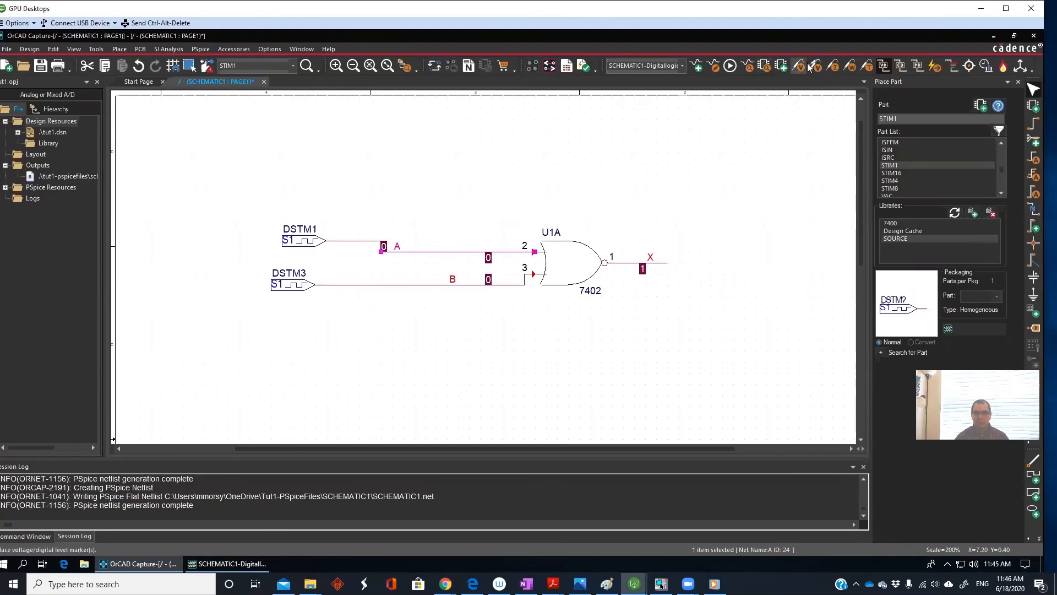
{"action": "left_click", "coordinate": [800, 74]}
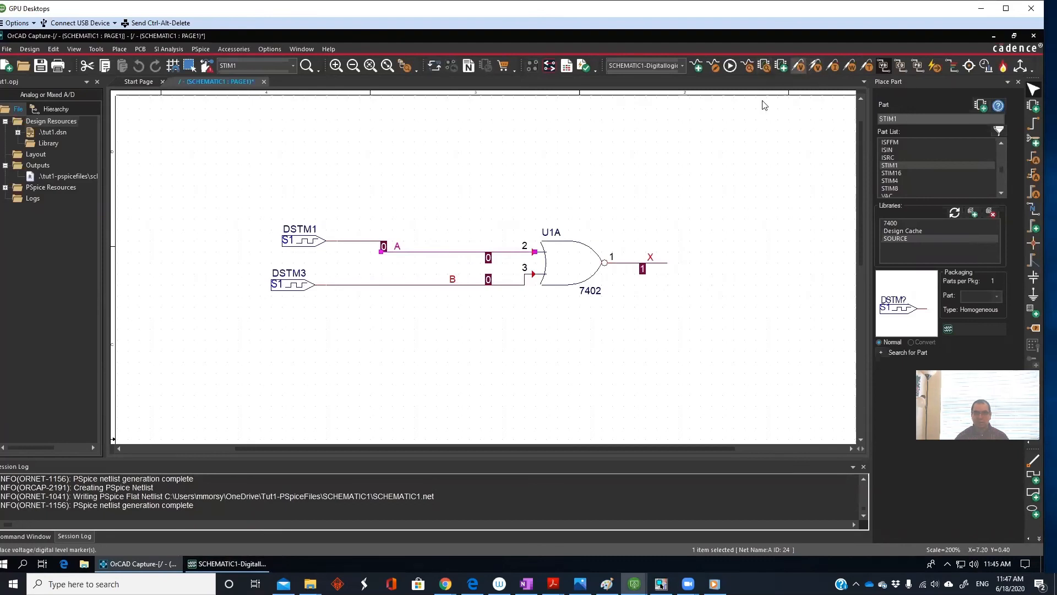
{"action": "left_click", "coordinate": [450, 254]}
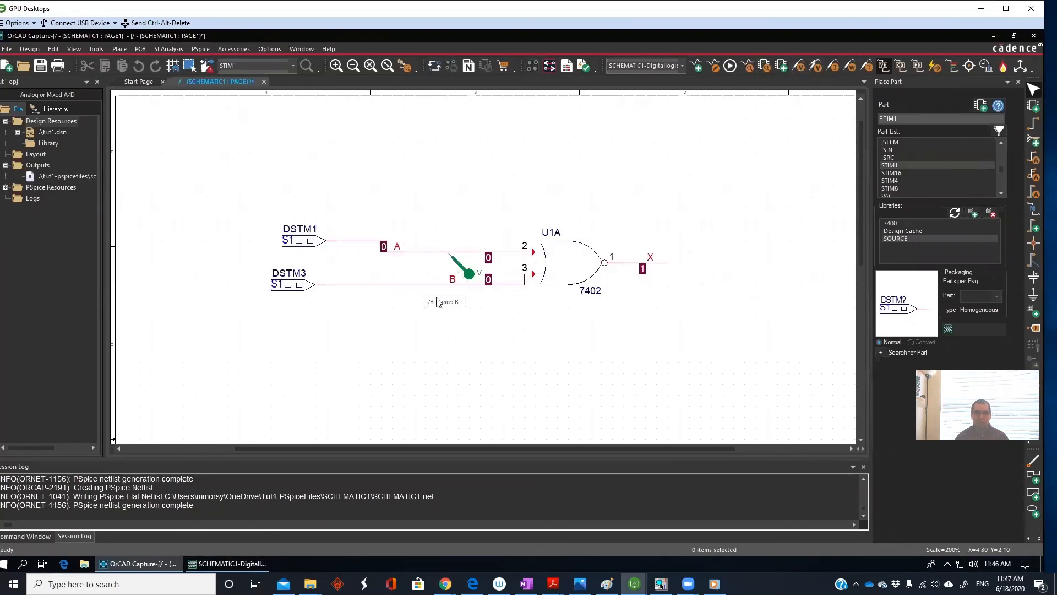
{"action": "left_click", "coordinate": [427, 285]}
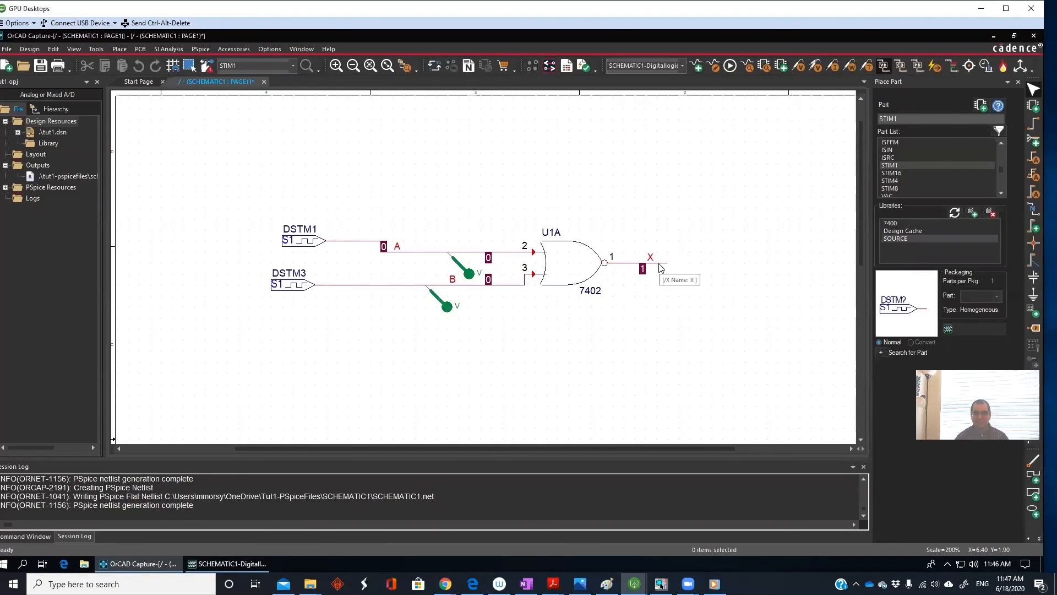
{"action": "left_click", "coordinate": [661, 267]}
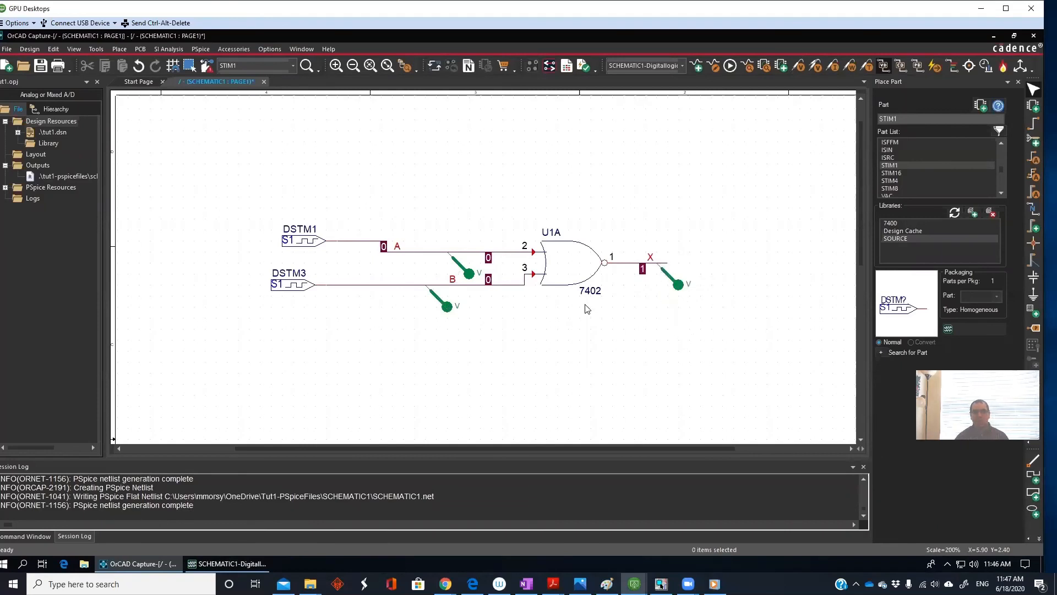
- Run the simulation with the new markers and maximize the PSpice A/D waveform window
{"action": "left_click", "coordinate": [730, 66]}
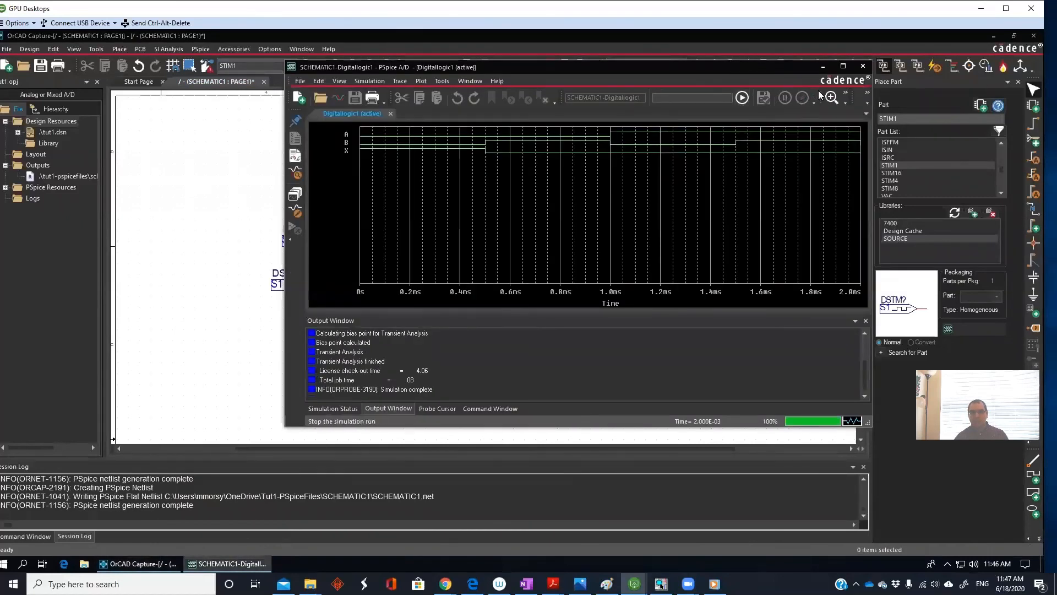
{"action": "left_click", "coordinate": [843, 66]}
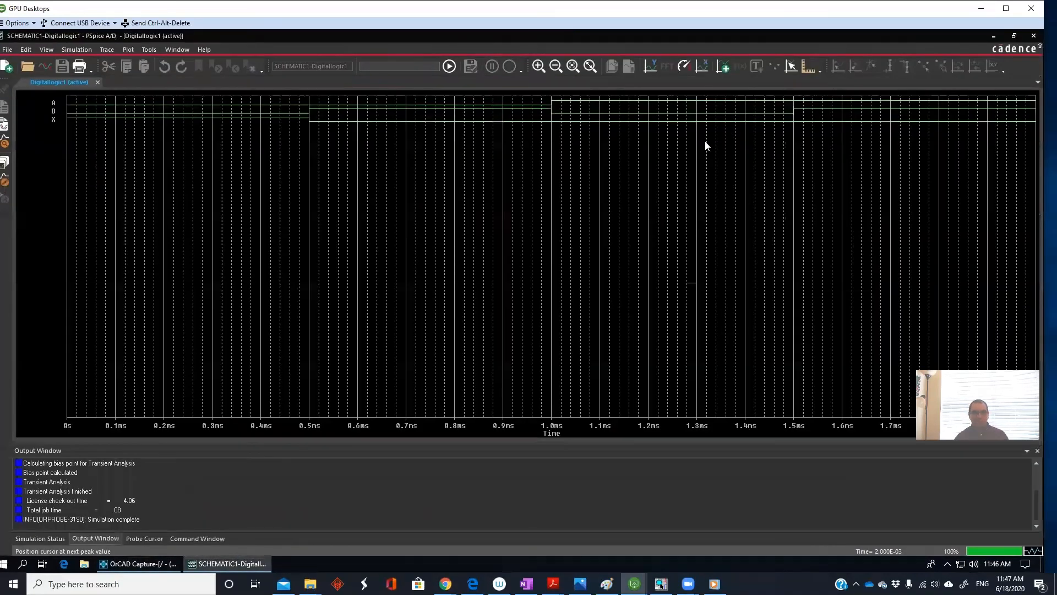